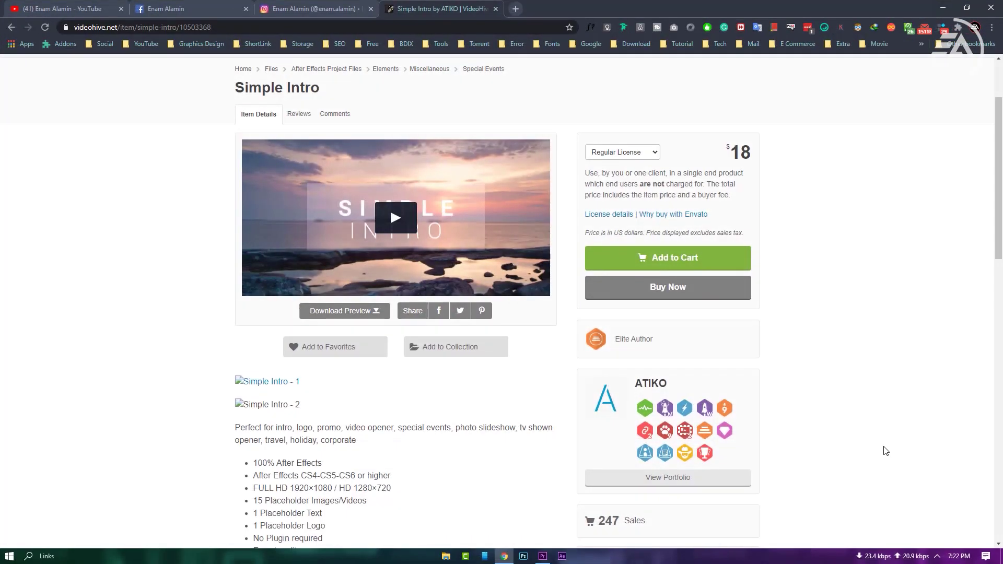
Play the Simple Intro template's preview video on its VideoHive page.
click(396, 218)
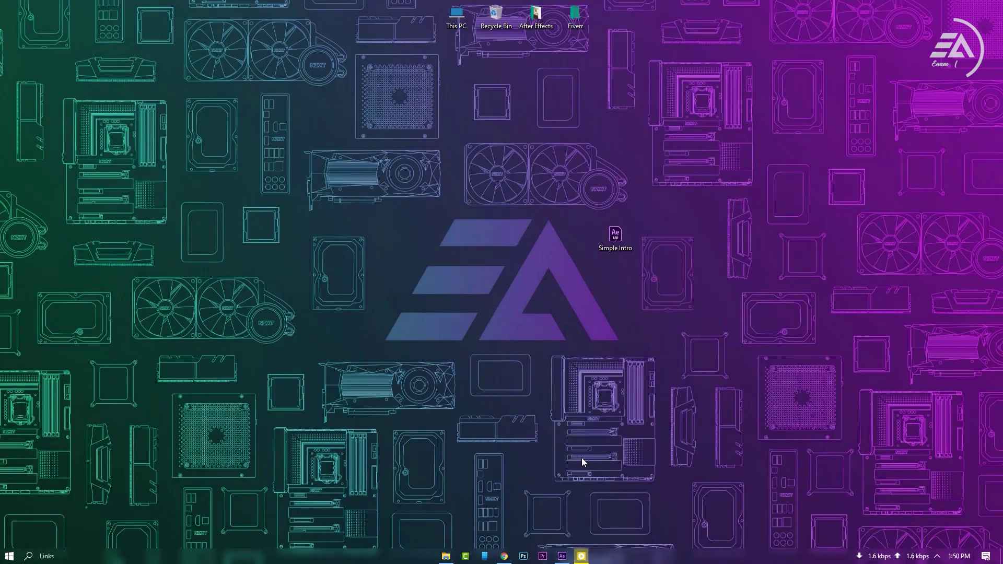
Create two new compositions named 'Main Comp' and 'Image 1'.
click(566, 557)
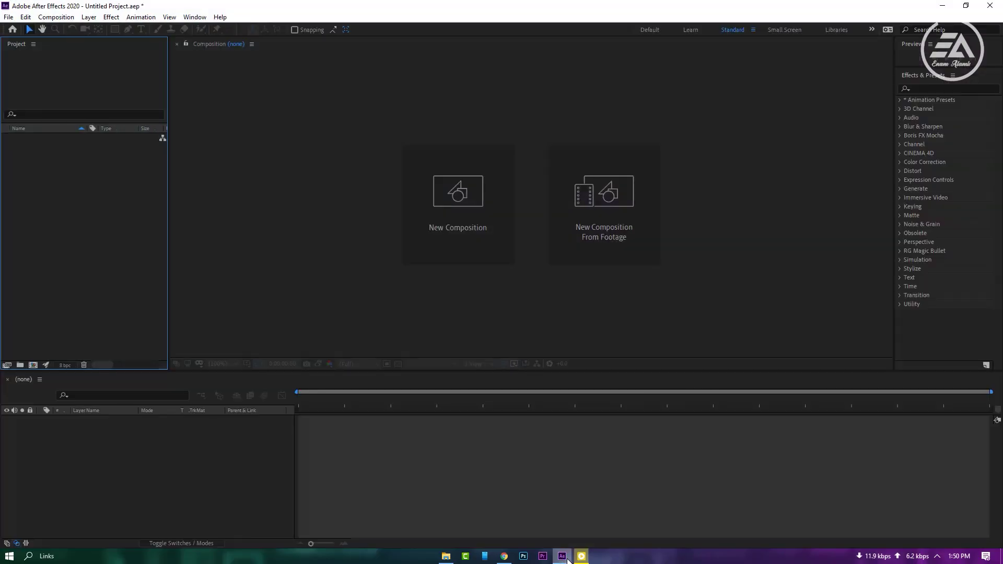
click(466, 231)
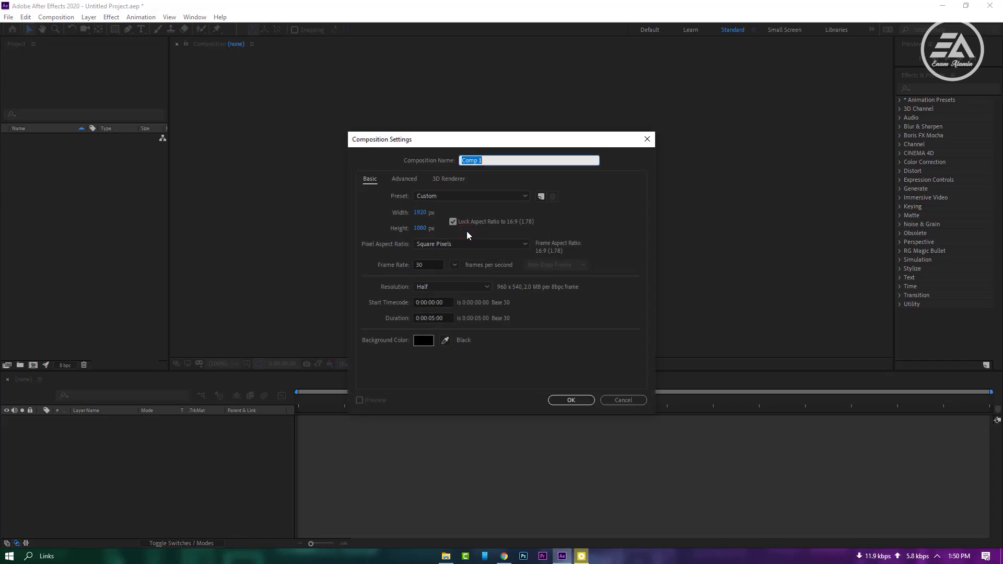
text(Main Comp)
key(Return)
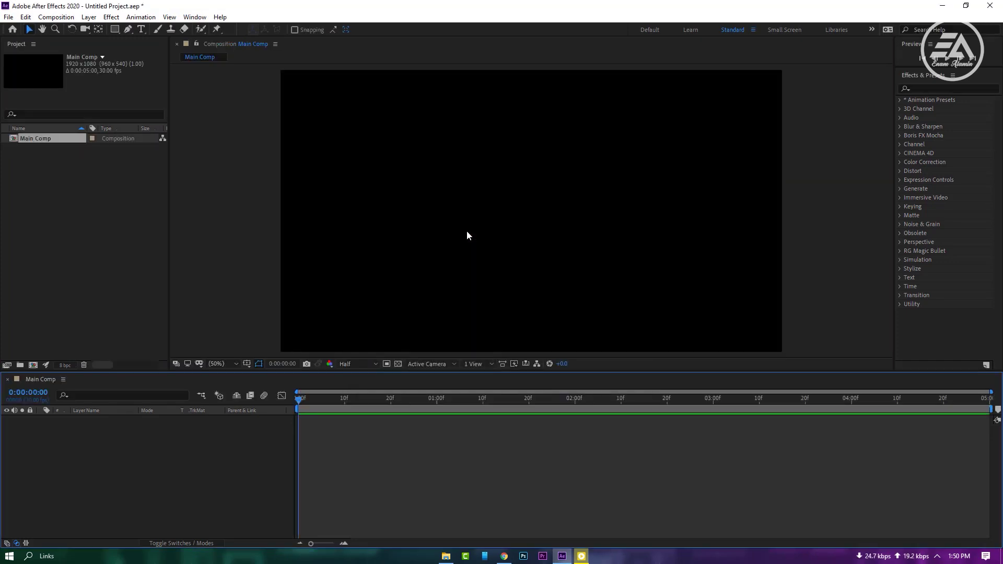
click(33, 365)
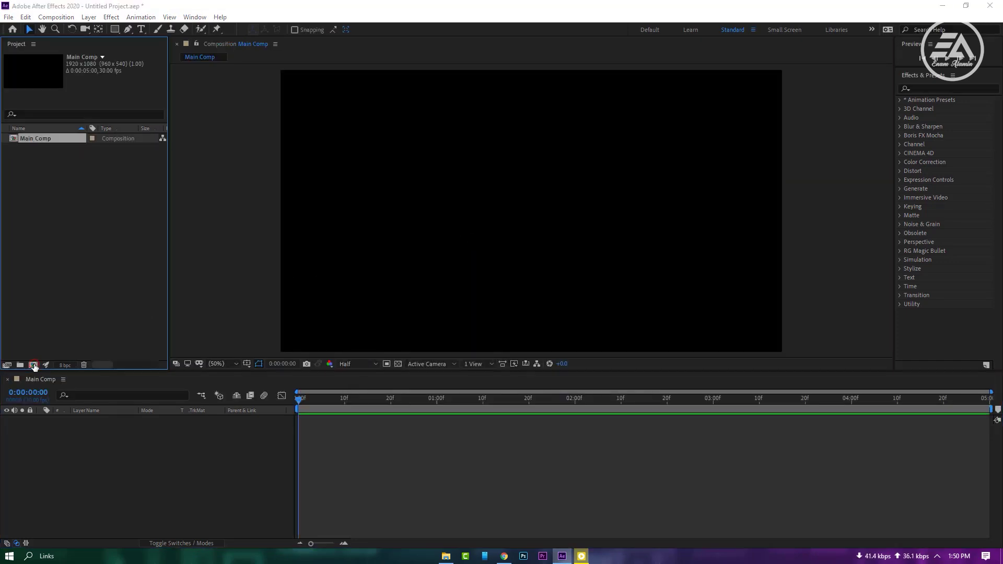
key(BackSpace)
text(Image 1)
key(Return)
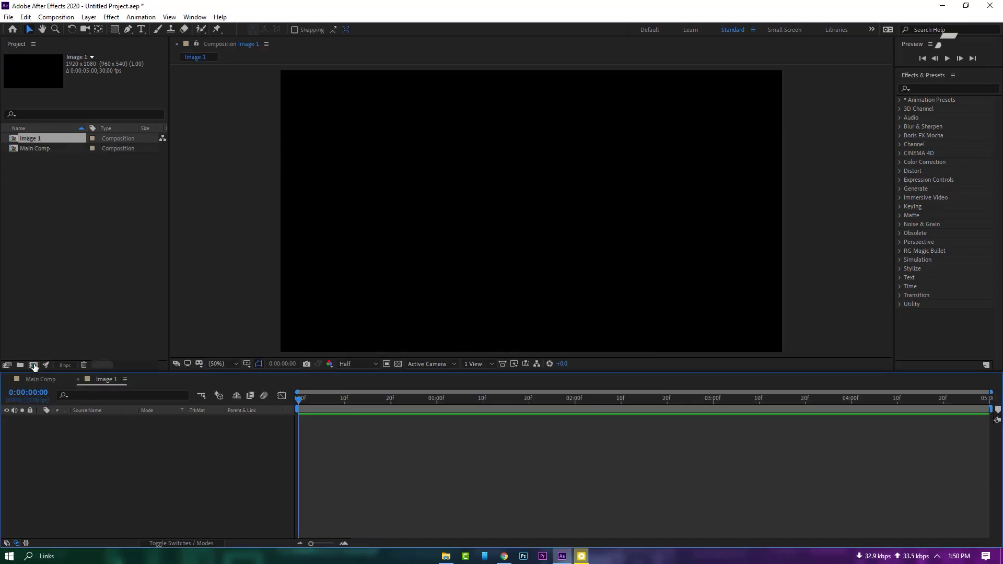
Bring the city skyline photo into Image 1 and scale it to 37%.
click(445, 556)
drag(515, 360, 182, 475)
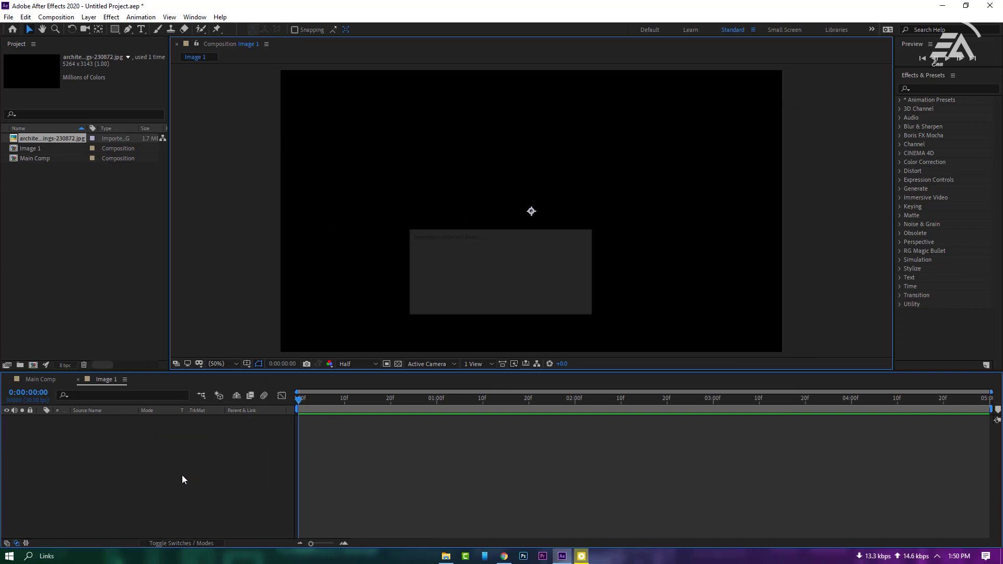
key(s)
drag(155, 428, 124, 432)
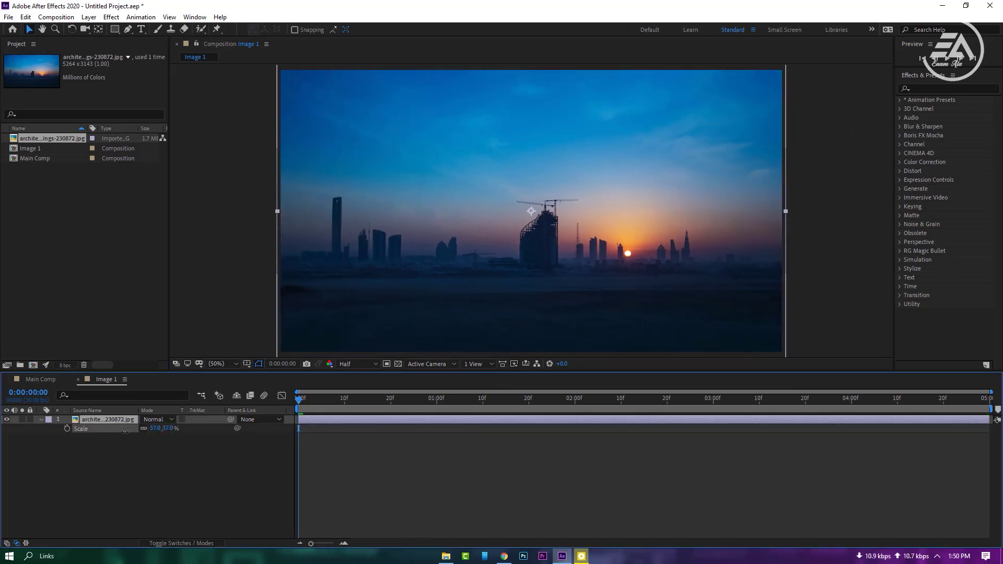
Nest Image 1 in Main Comp and add an adjustment layer named 'Mask 1' above it.
click(46, 380)
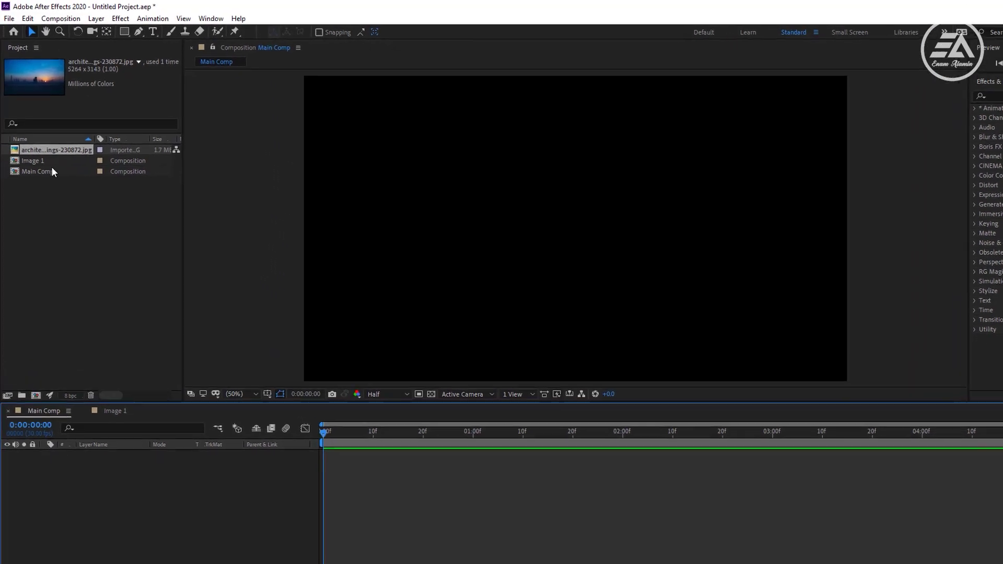
drag(37, 160, 112, 470)
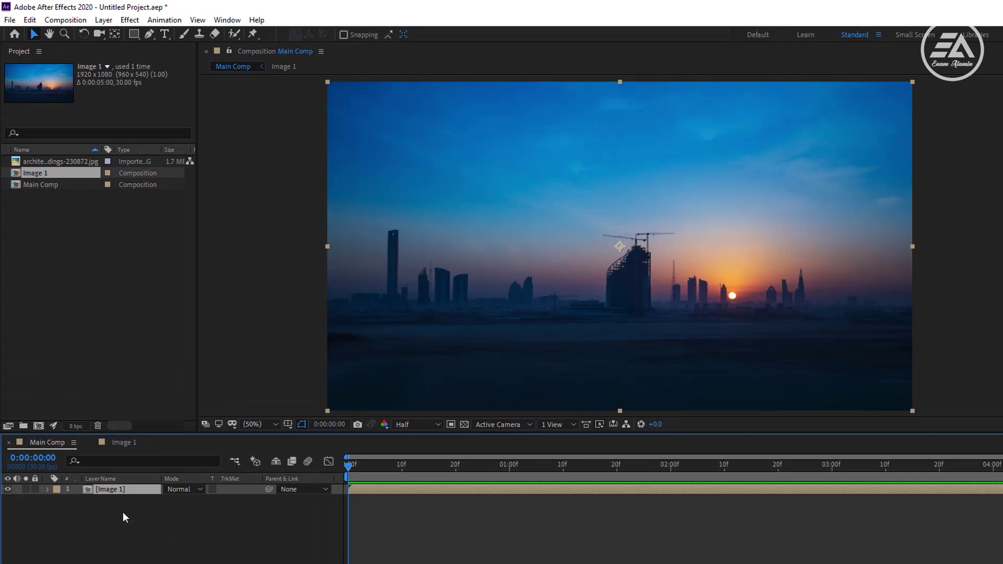
right_click(123, 512)
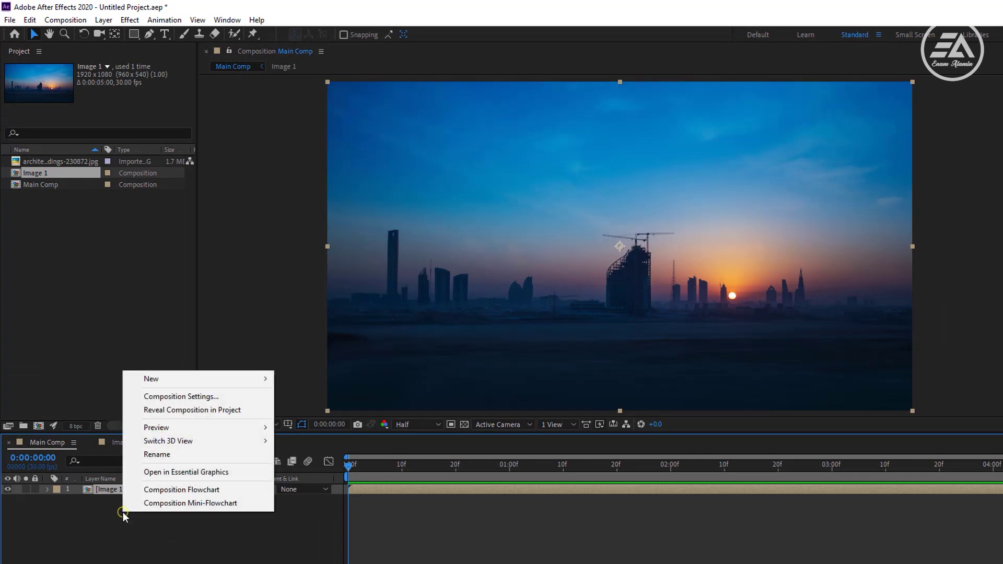
mouse_move(198, 380)
click(339, 477)
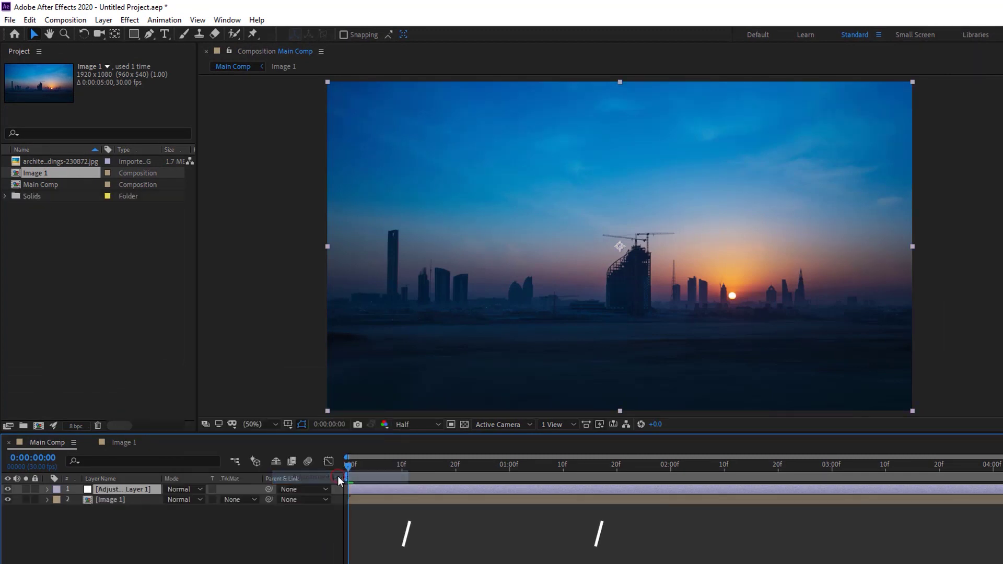
key(Return)
text(Mask 1)
key(Return)
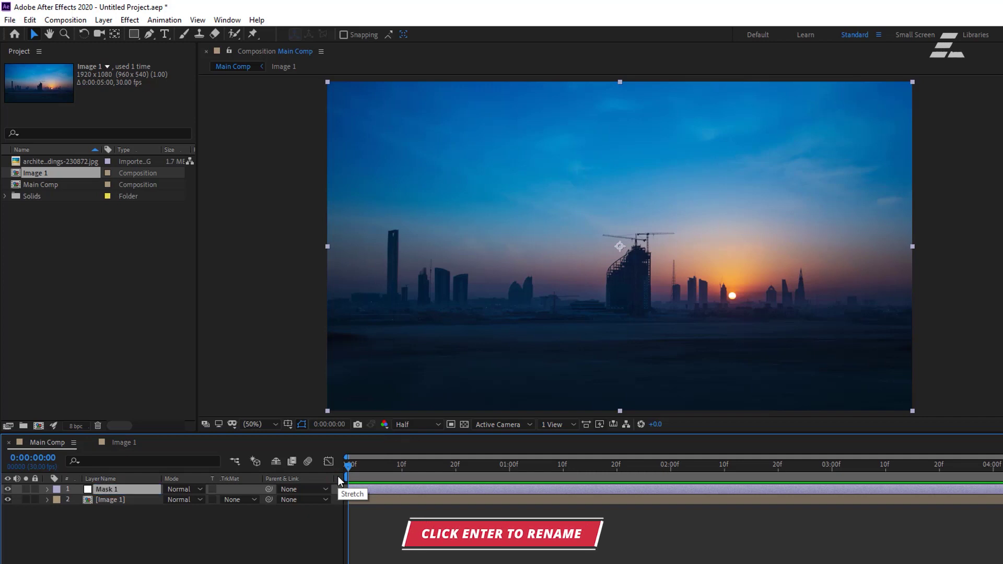
Draw a thin slanted mask band on Mask 1 with the Pen tool.
click(146, 37)
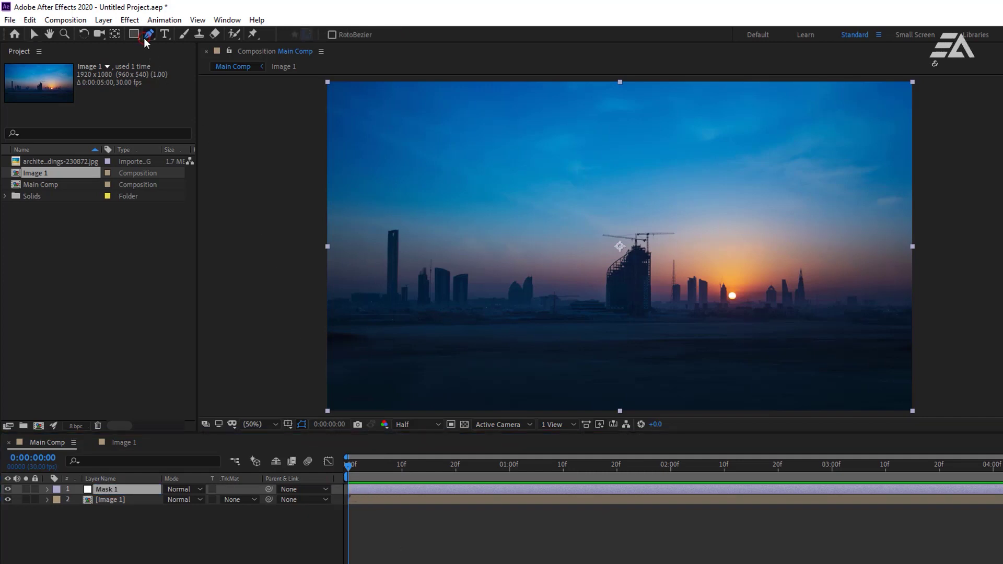
click(314, 301)
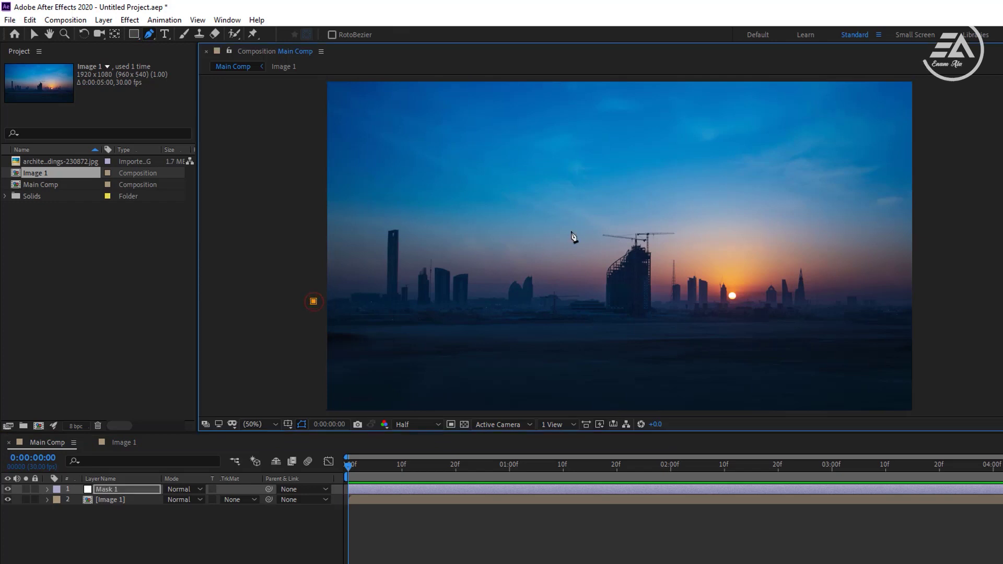
click(928, 154)
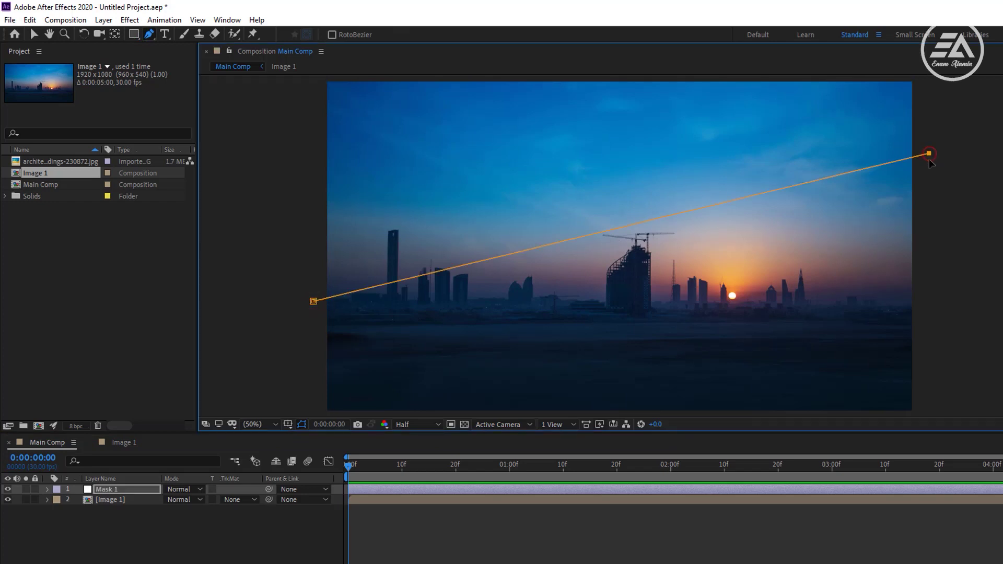
click(315, 314)
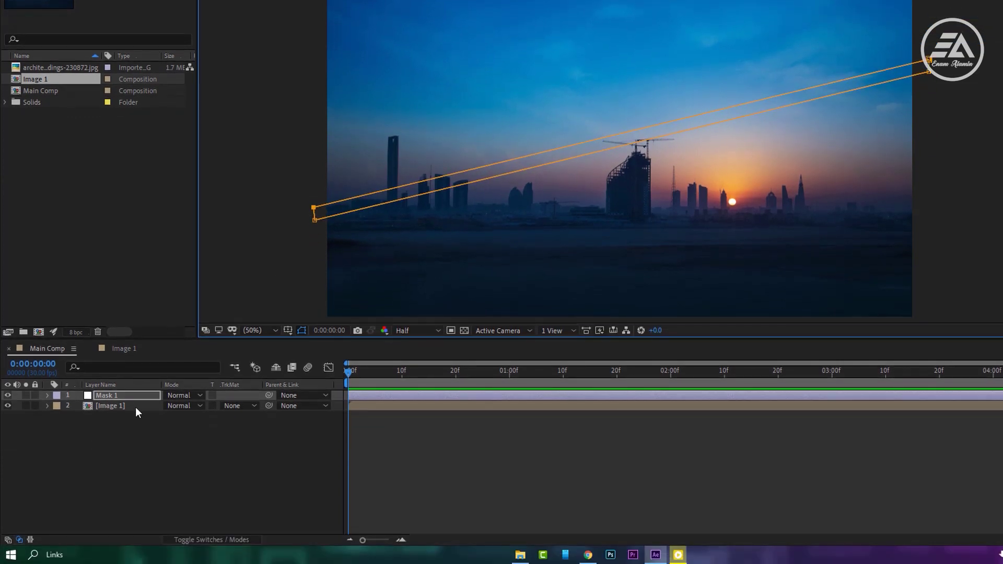
Set Image 1's track matte to Alpha Matte 'Mask 1', then select the Mask 1 layer.
click(136, 501)
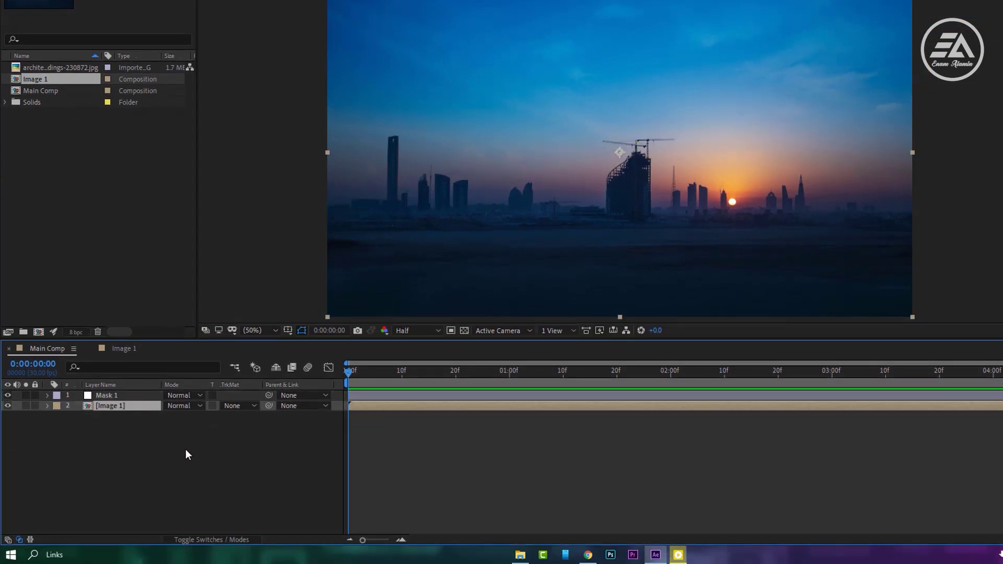
click(221, 538)
click(222, 538)
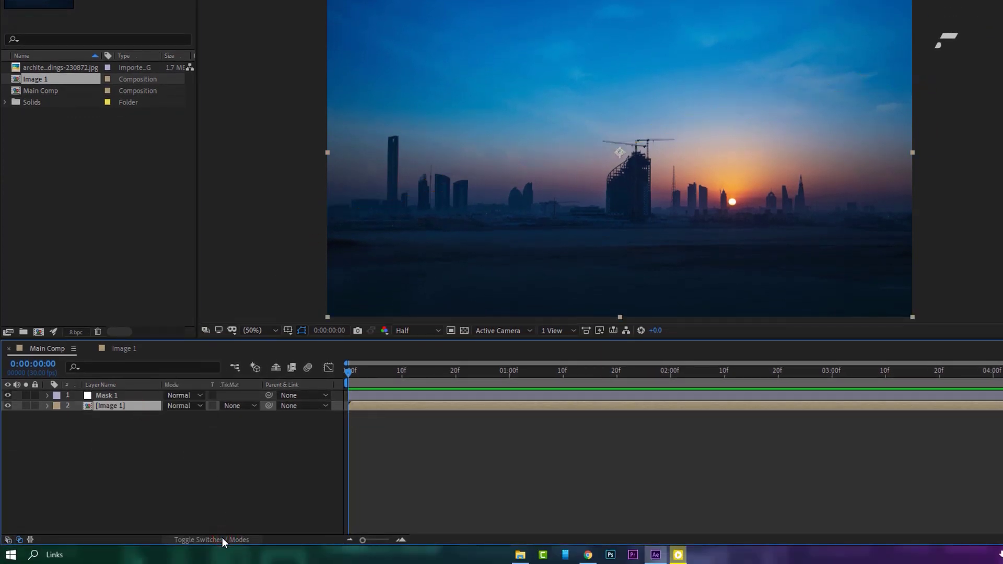
click(240, 407)
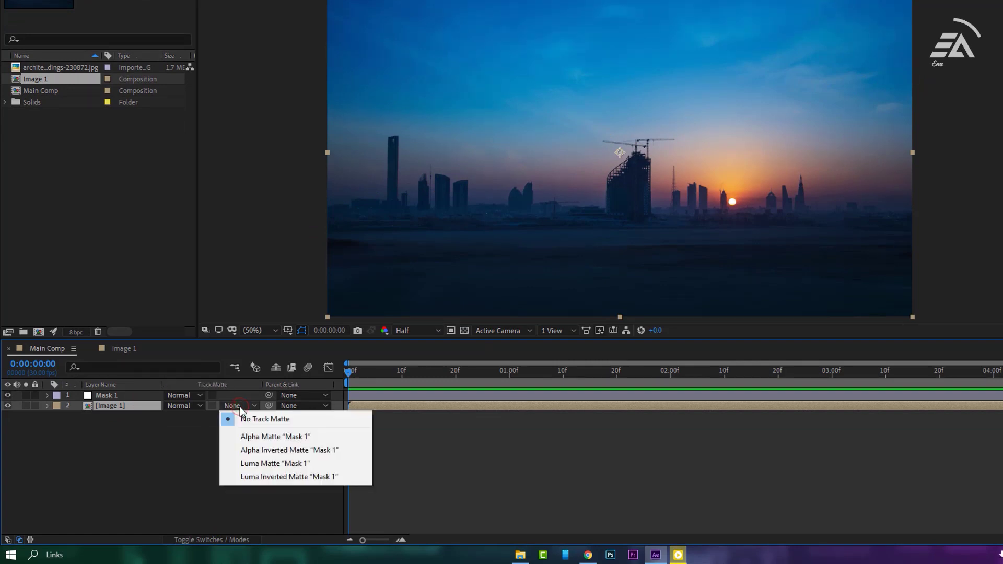
click(305, 437)
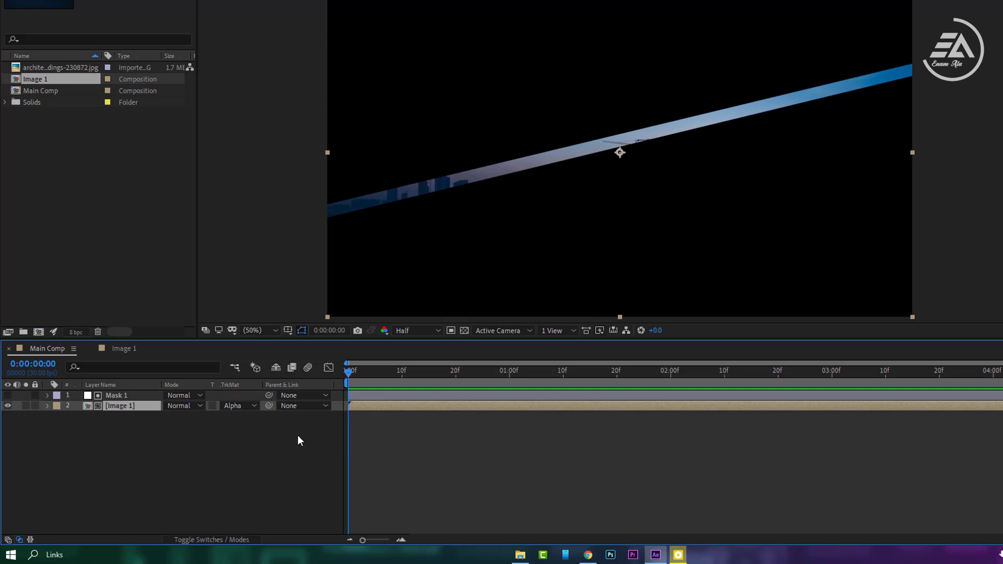
click(137, 397)
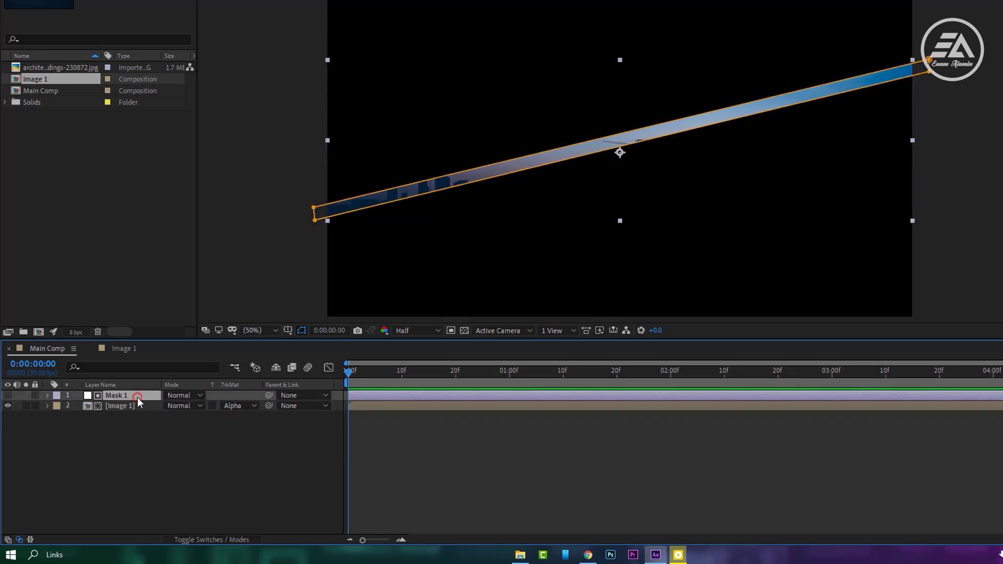
Collapse Mask 1's band into a thin diagonal line, then set the view magnification to Fit.
scroll(764, 179, up, 2)
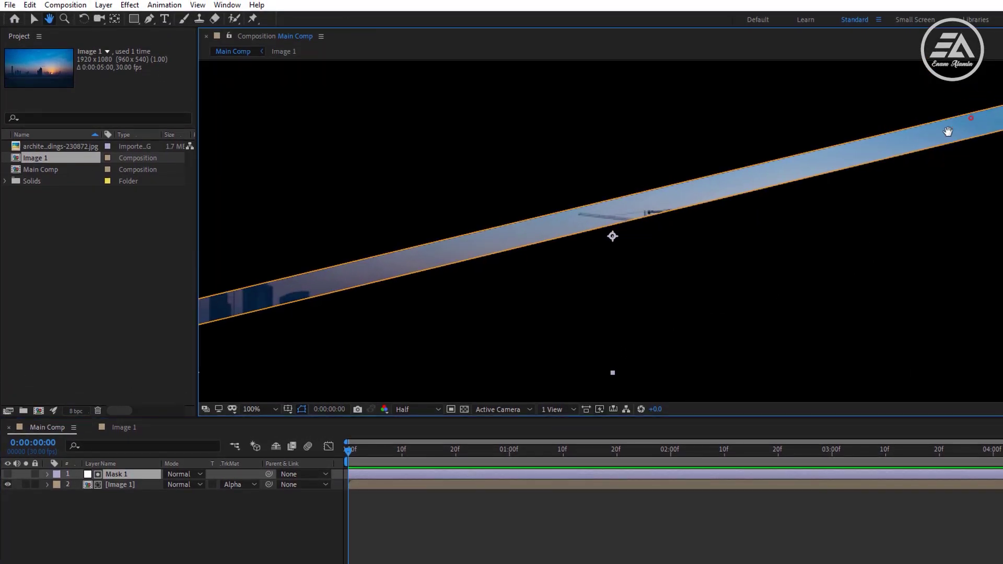
drag(836, 219, 837, 196)
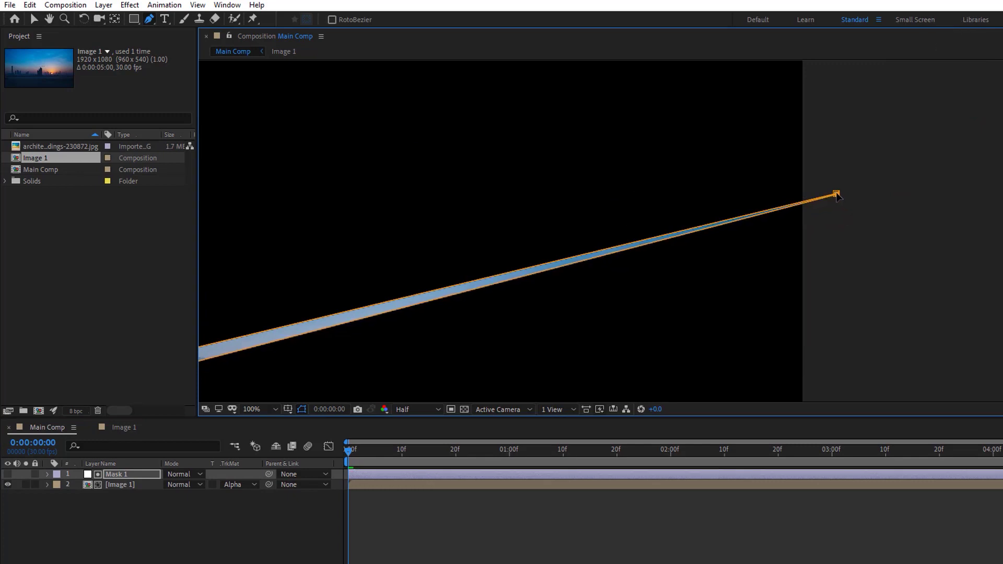
key(h)
drag(359, 246, 788, 112)
drag(279, 330, 325, 293)
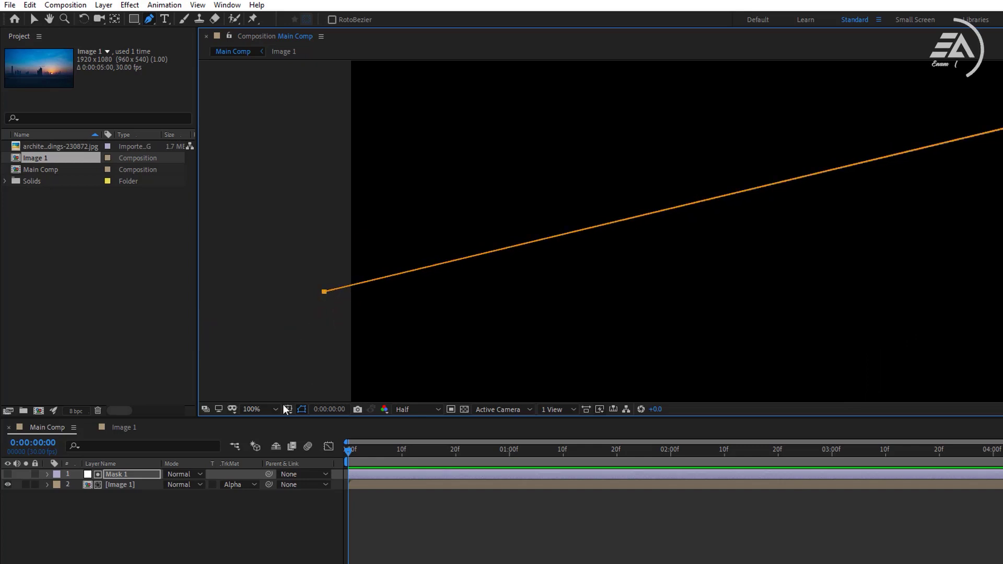
click(264, 410)
click(292, 204)
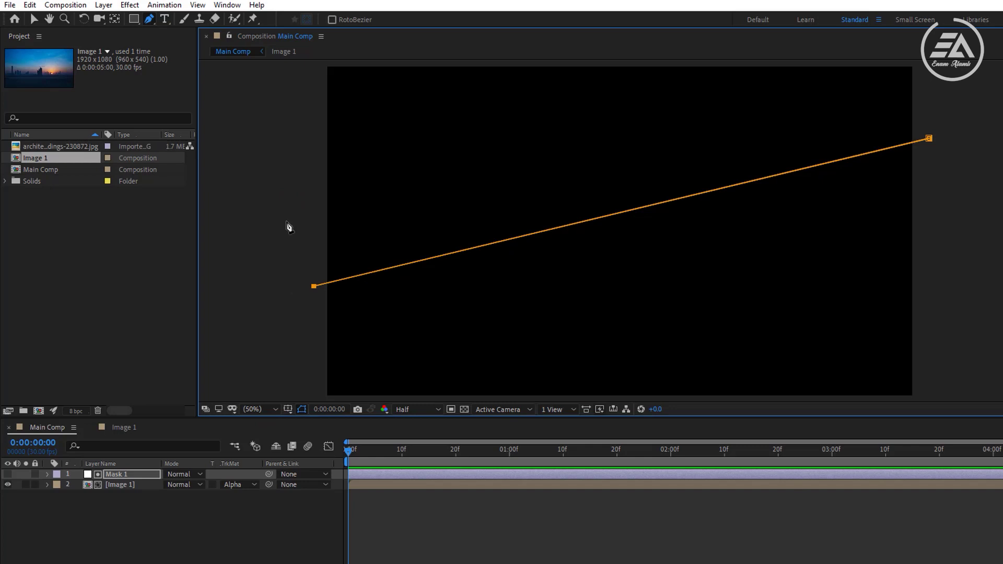
Keyframe Mask Path and Mask Expansion at 0:00, with Mask Expansion at -3 pixels.
key(m)
key(m)
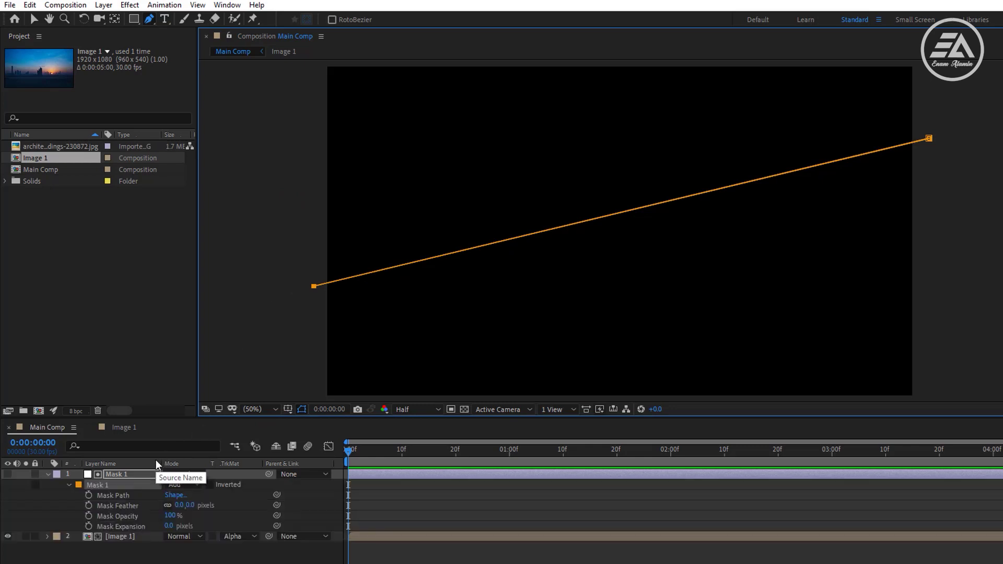
click(88, 496)
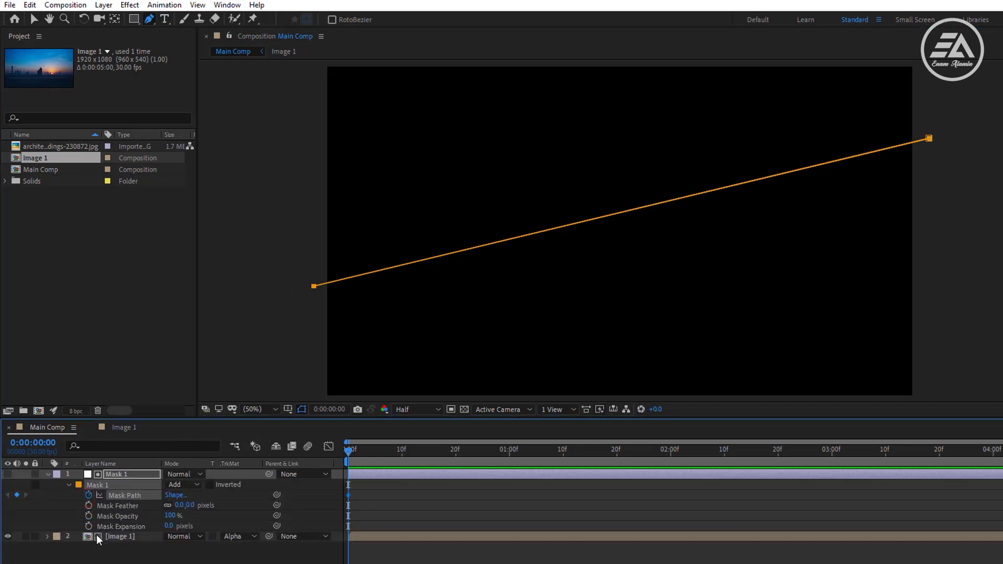
click(90, 525)
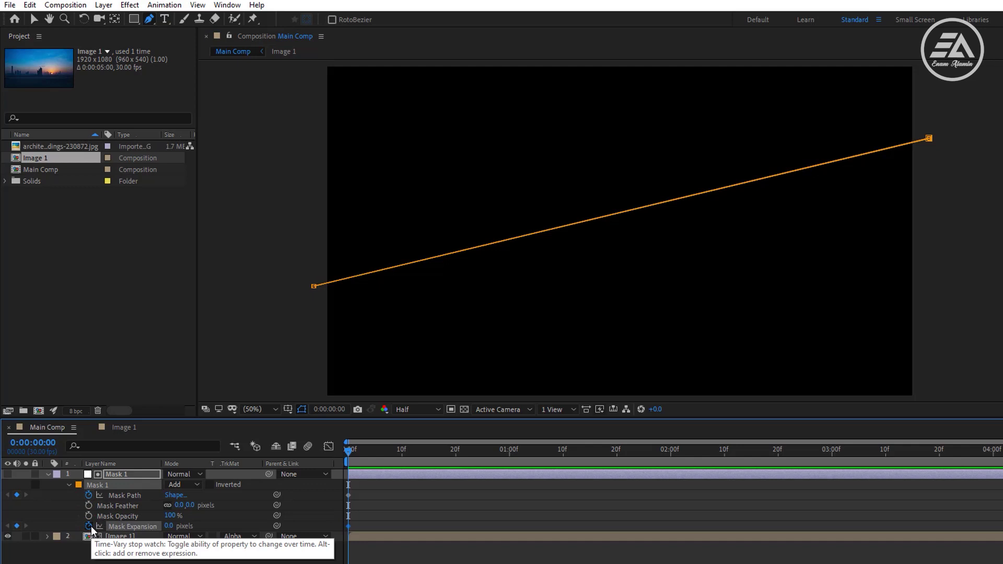
click(151, 558)
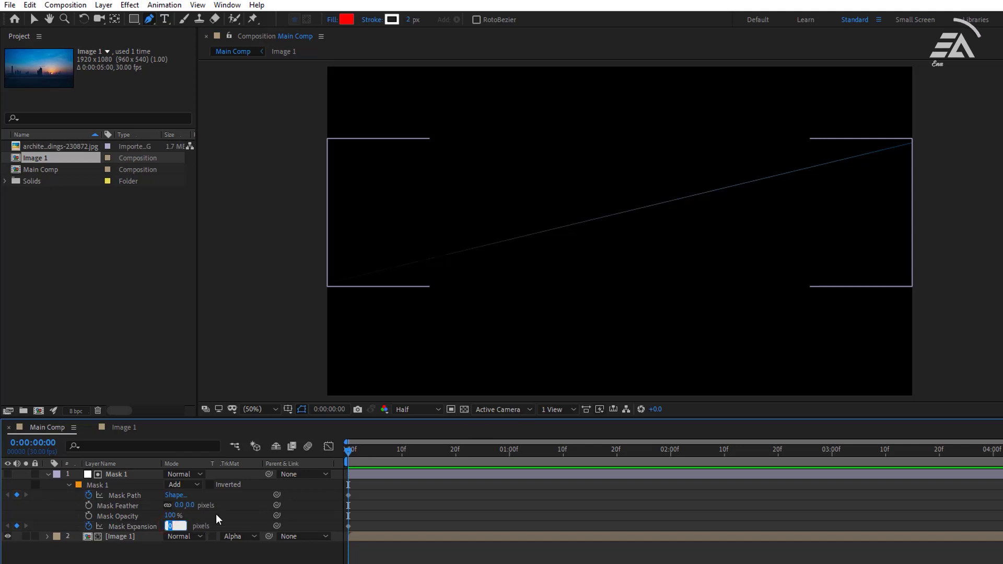
text(-3)
key(Return)
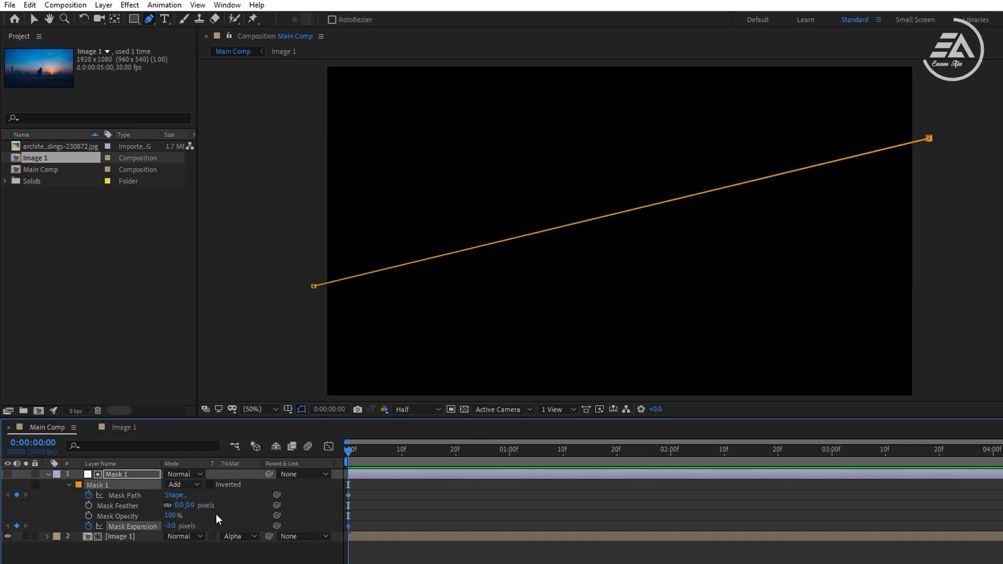
key(F2)
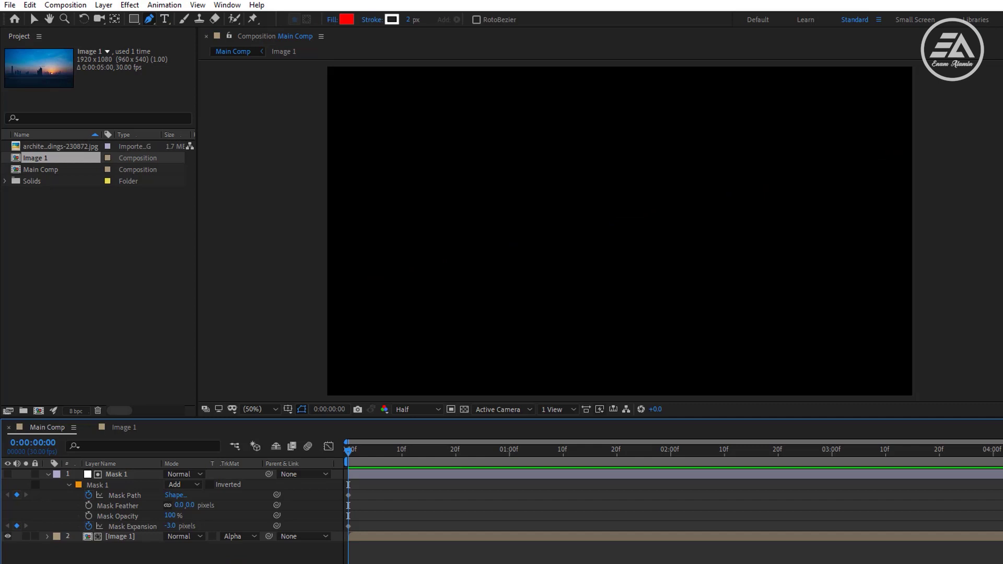
At 0:00:01:00, pull Mask 1's left and right points down into a slanted wedge.
click(509, 452)
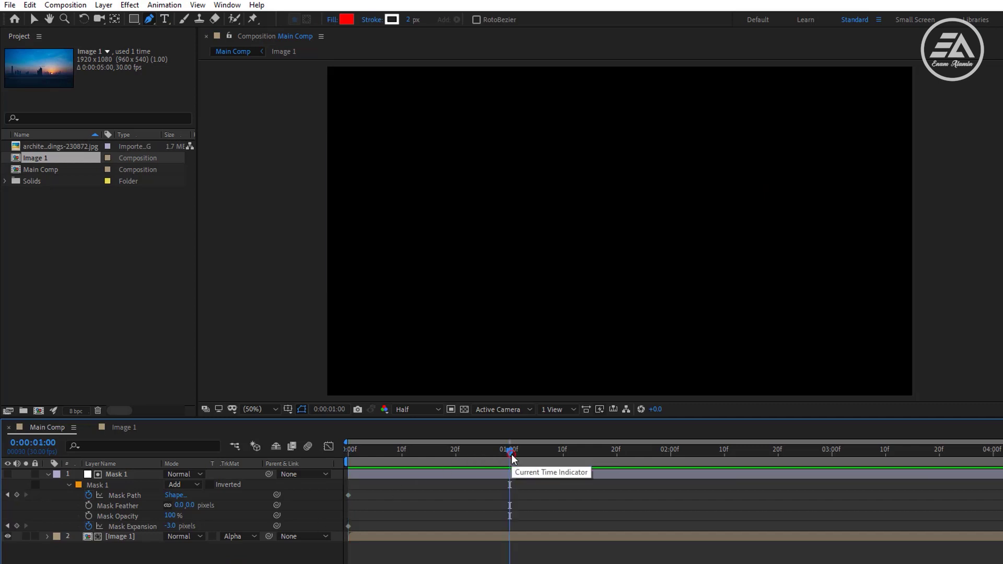
click(129, 476)
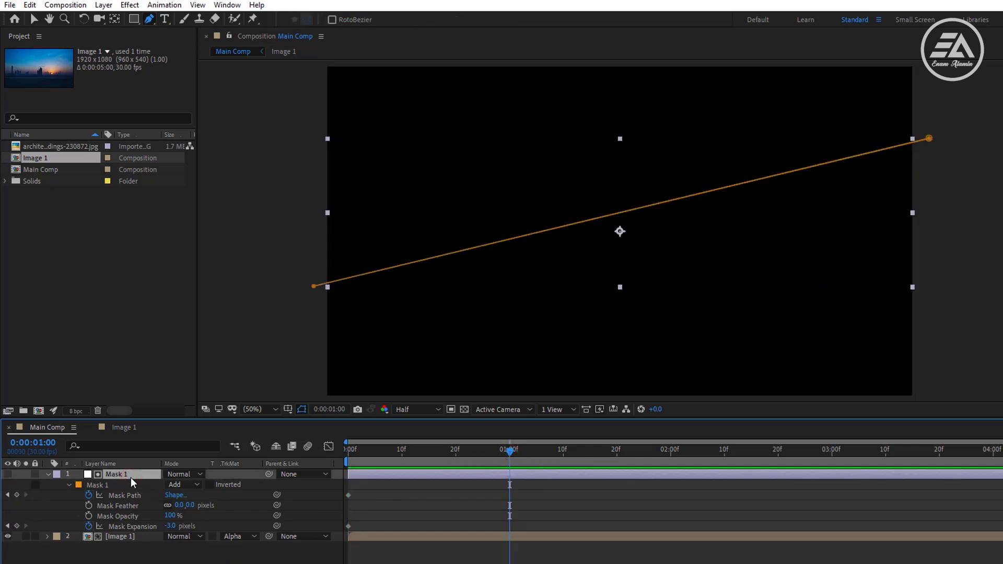
click(929, 139)
drag(929, 139, 929, 168)
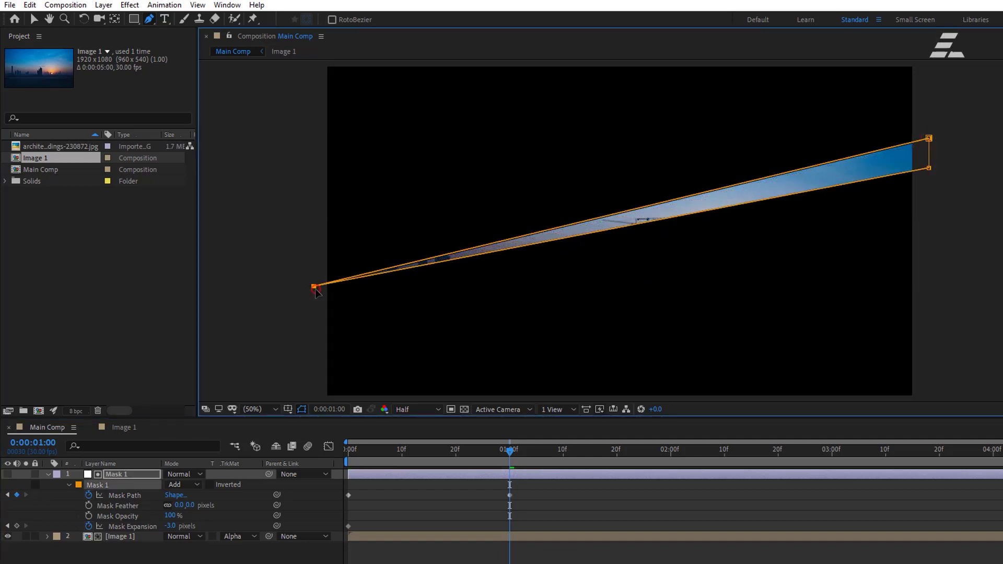
drag(313, 287, 314, 317)
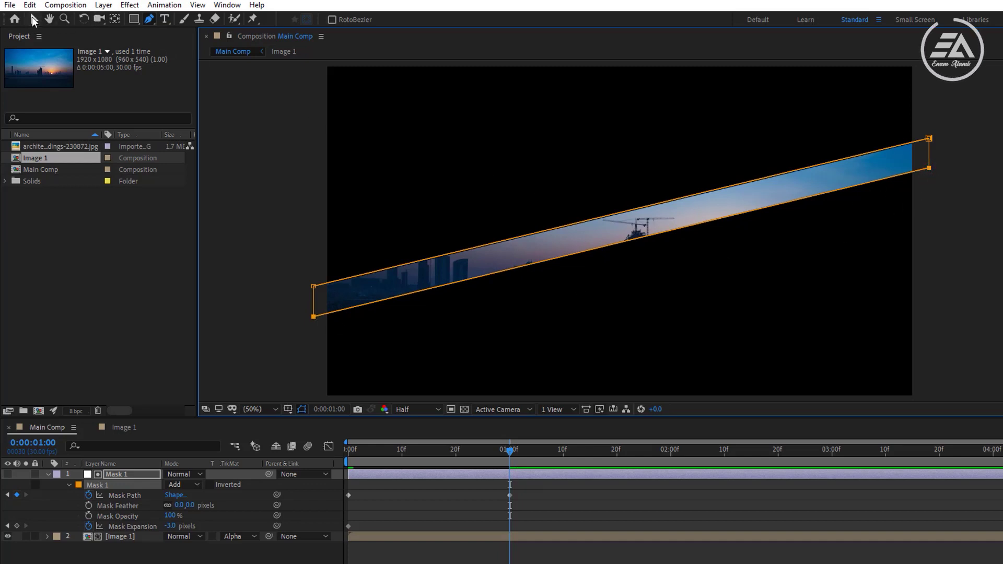
Move the mask's bottom edge below the frame and preview the skyline reveal.
click(33, 19)
drag(589, 254, 575, 495)
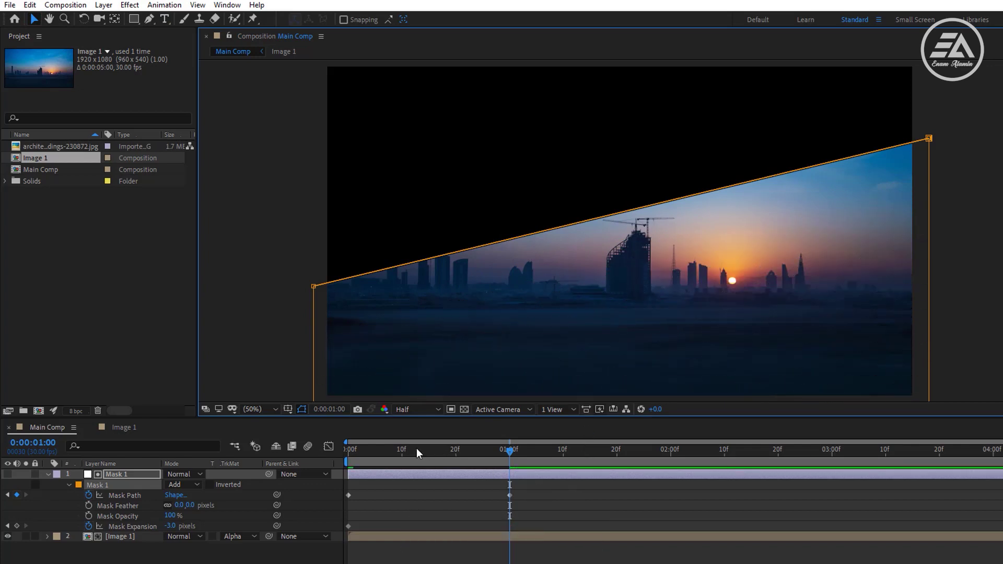
drag(416, 448, 337, 461)
key(space)
key(space)
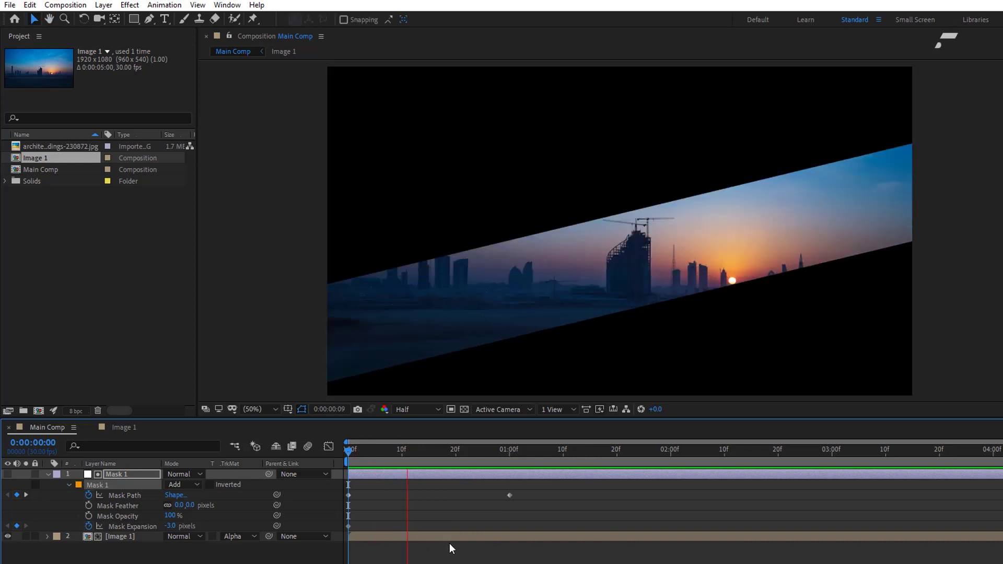
key(space)
Apply Easy Ease to both Mask Path keyframes.
drag(529, 509, 331, 490)
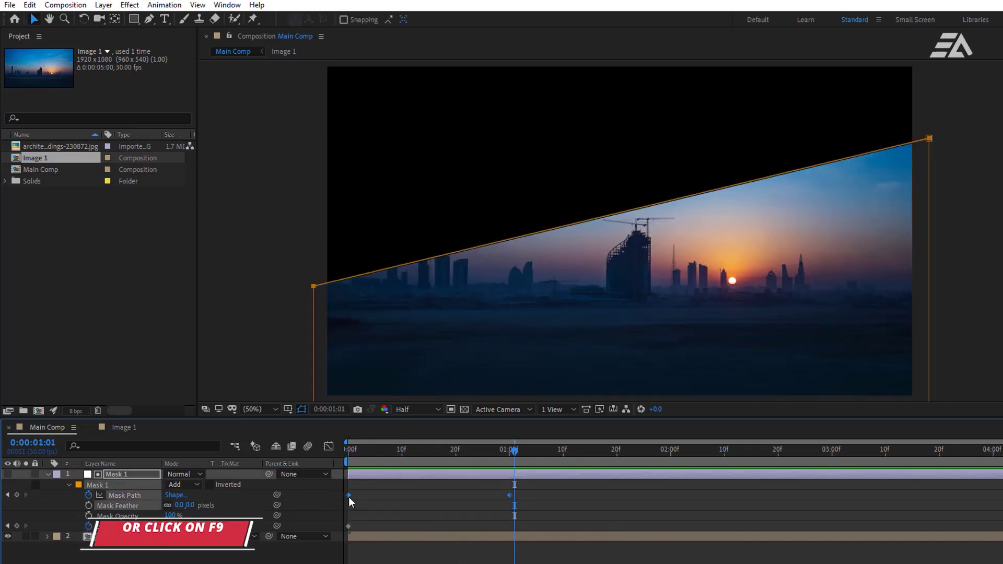
right_click(349, 497)
mouse_move(384, 490)
click(554, 527)
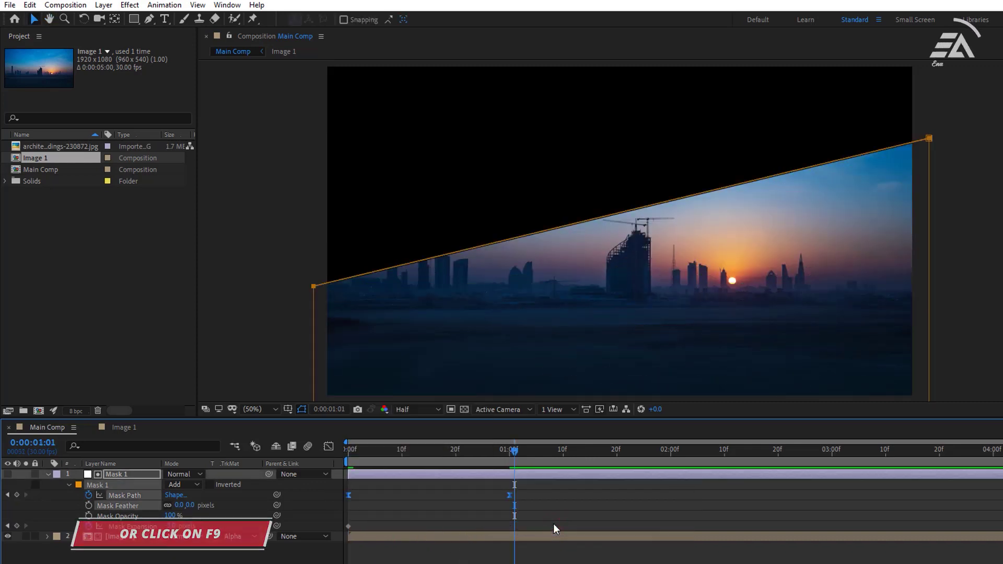
At frame 3, set Mask Expansion to 3 pixels.
click(366, 453)
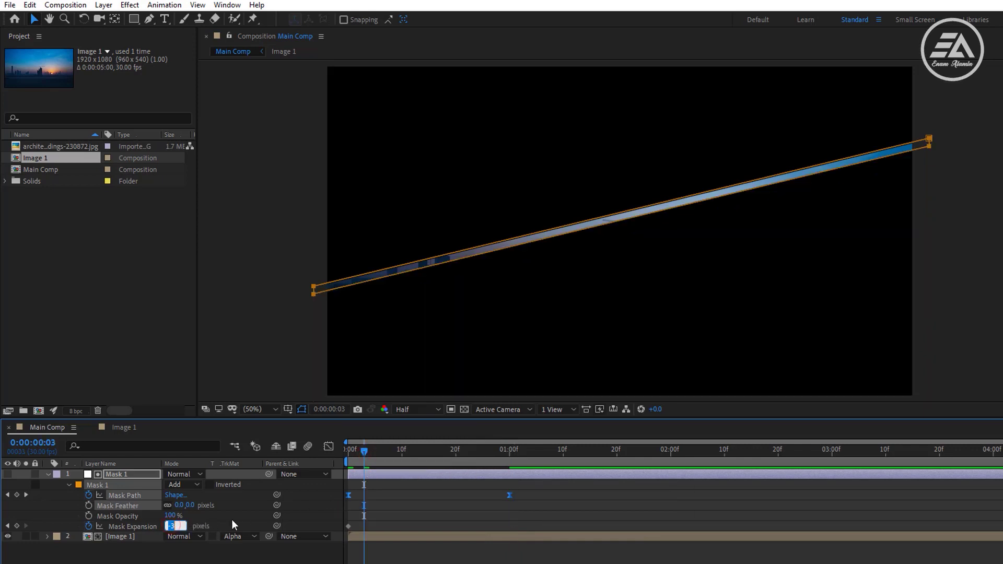
text(3)
key(Return)
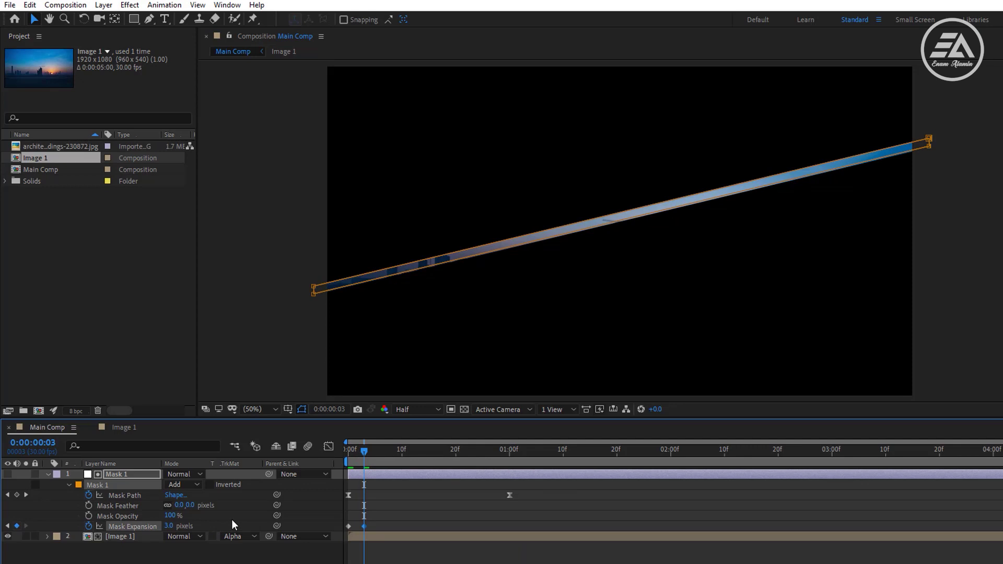
Keyframe Image 1's Position from 960,465 at 0:00 to 960,540 at one second, and preview.
click(117, 538)
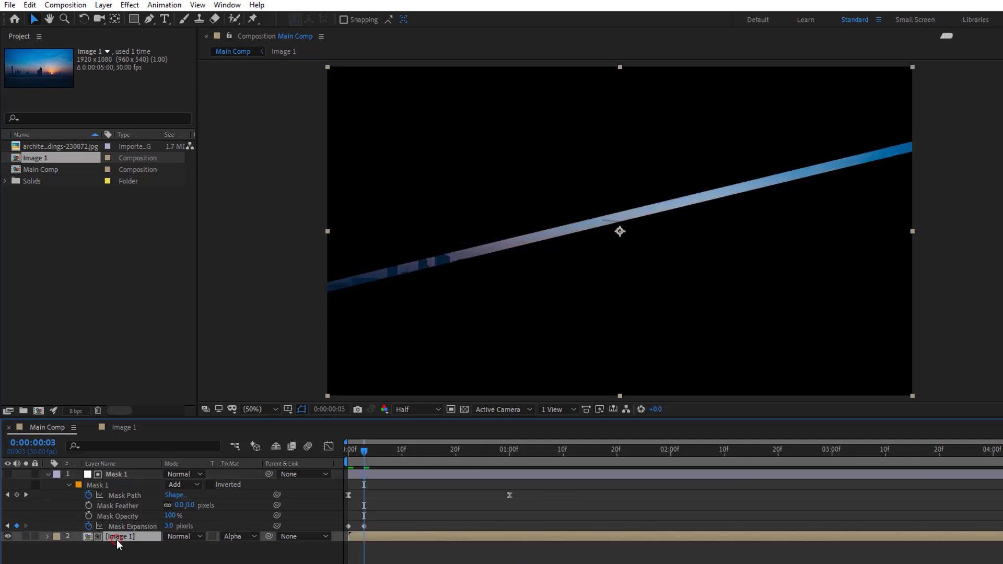
click(510, 453)
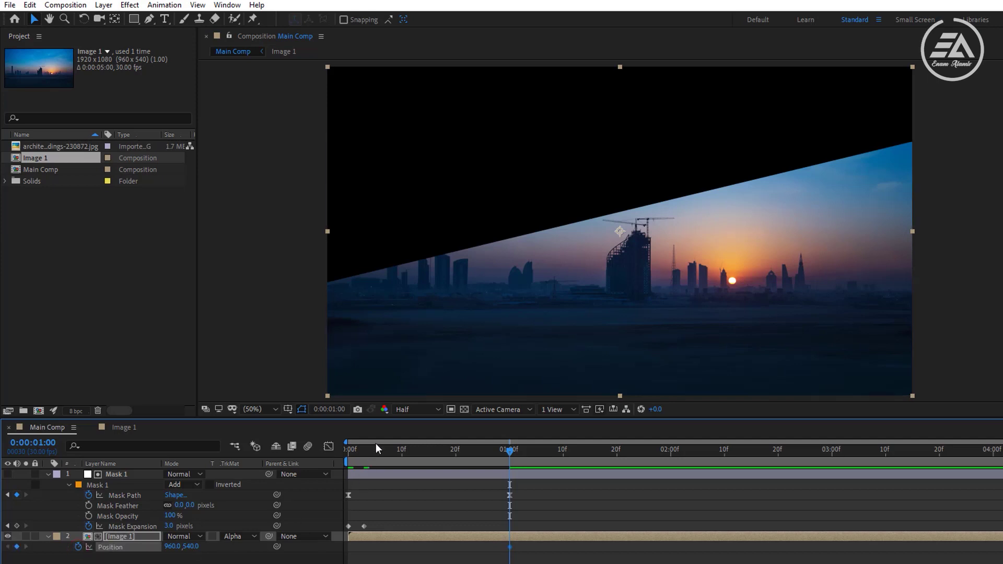
drag(366, 452, 343, 459)
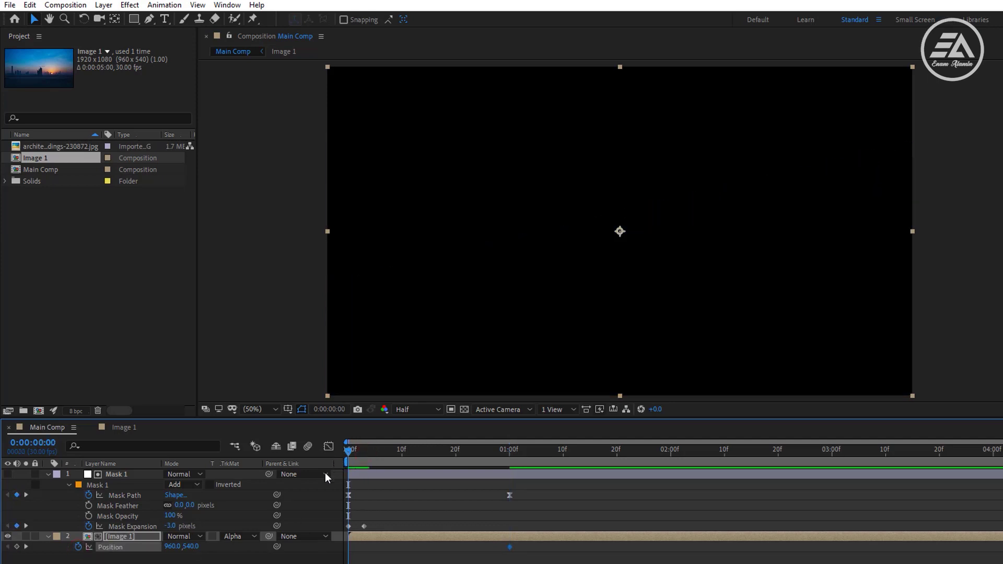
drag(190, 546, 165, 551)
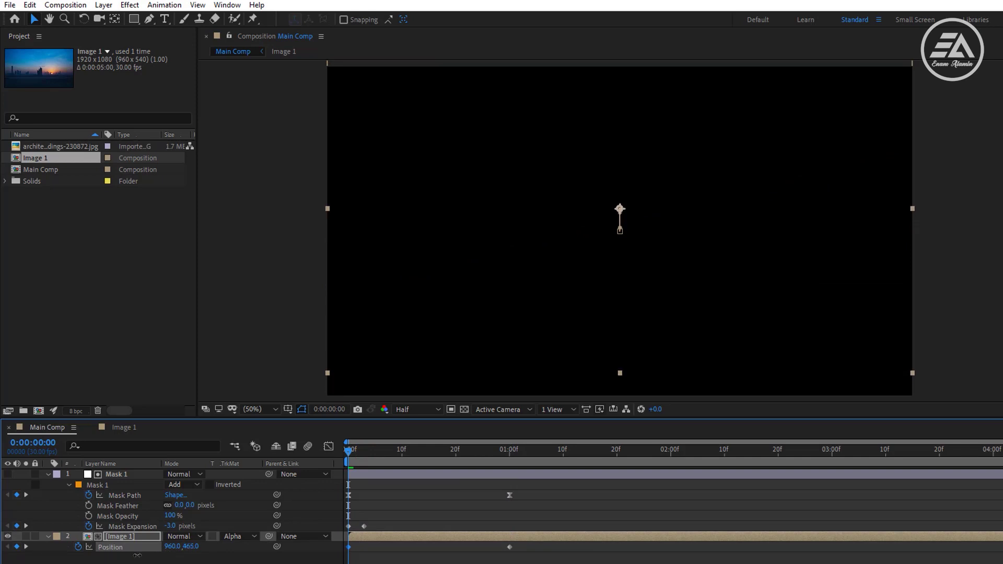
key(space)
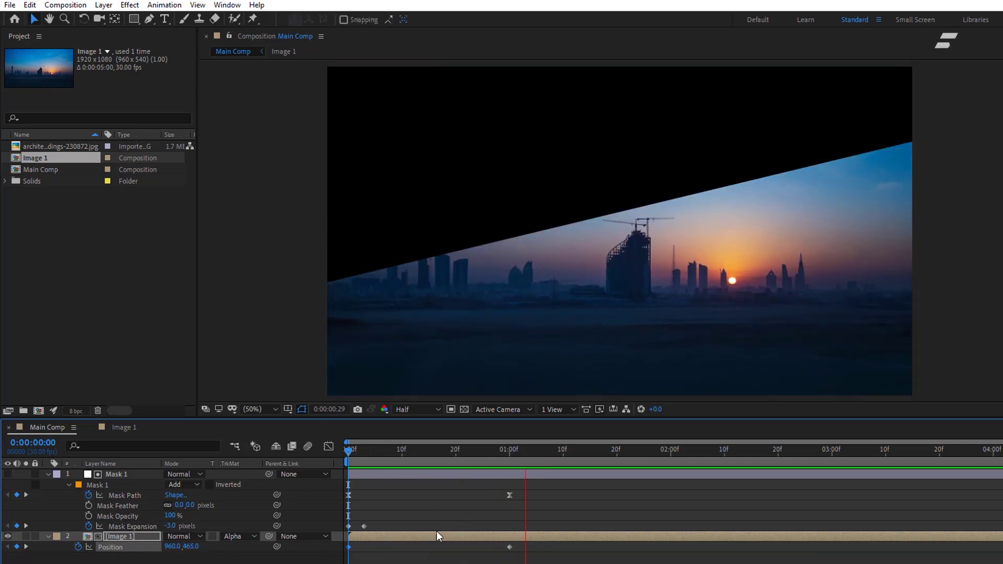
click(375, 450)
key(space)
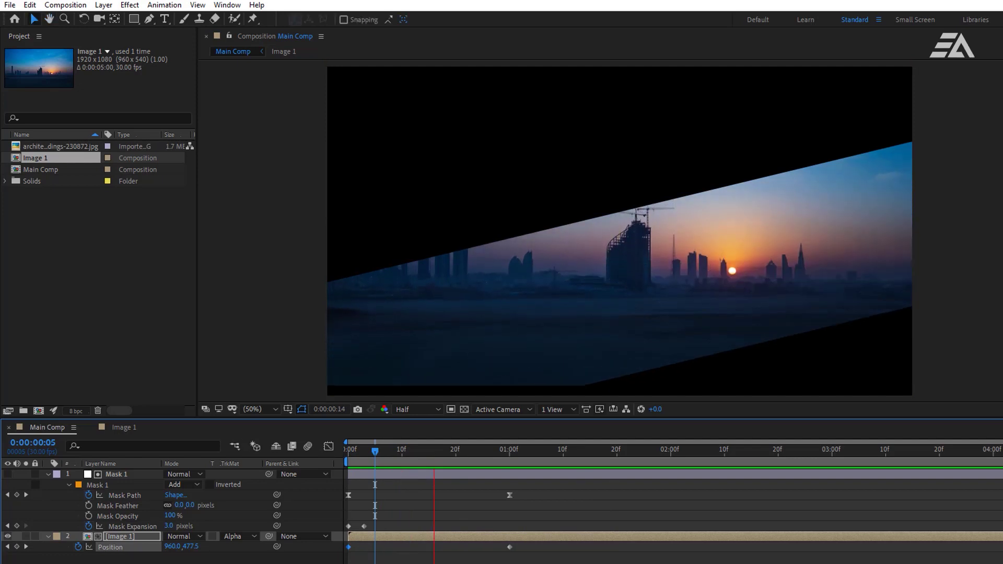
drag(495, 452, 477, 454)
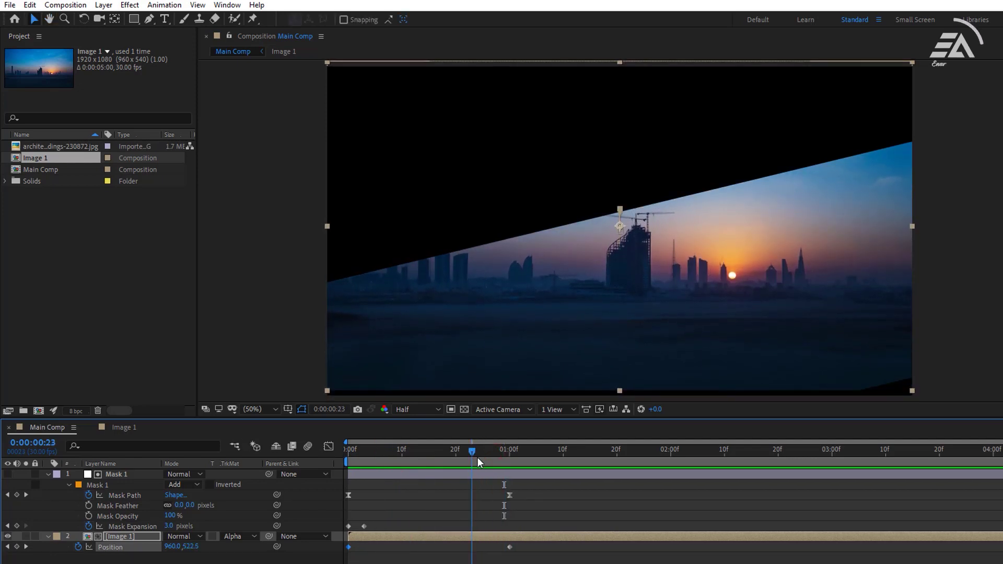
drag(477, 457, 466, 460)
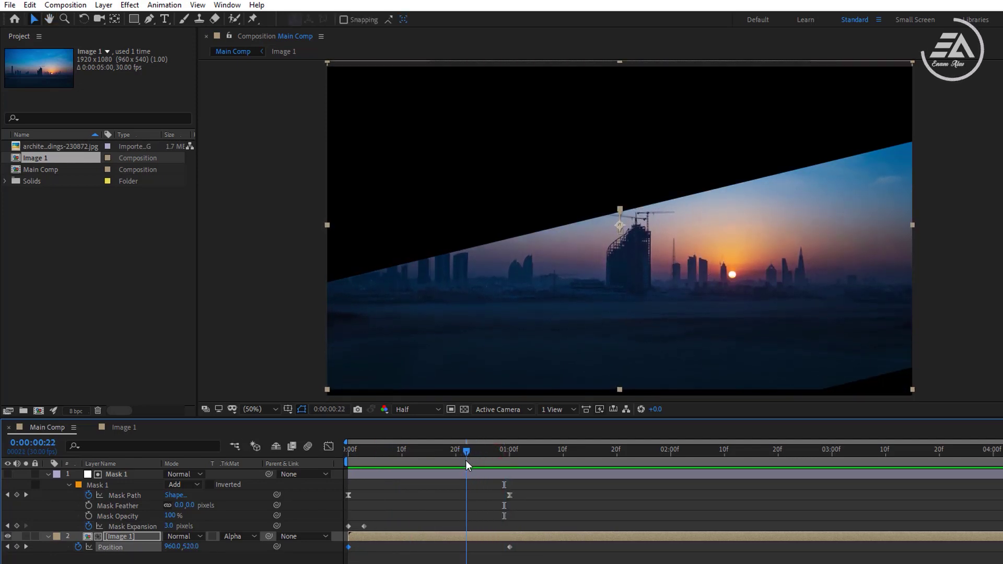
Scale Image 1 to 114%, preview, and select both Position keyframes.
click(127, 533)
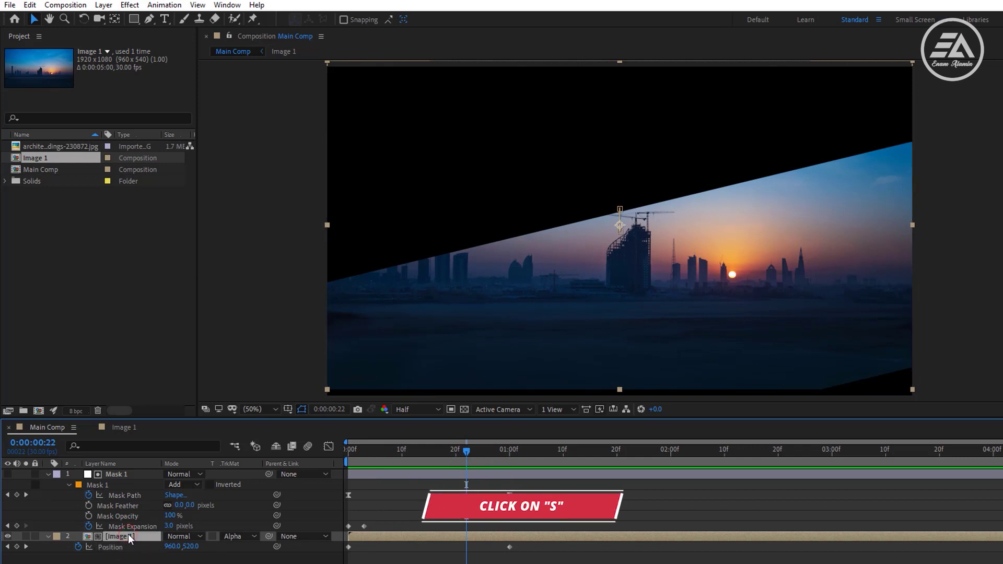
key(s)
drag(180, 546, 189, 546)
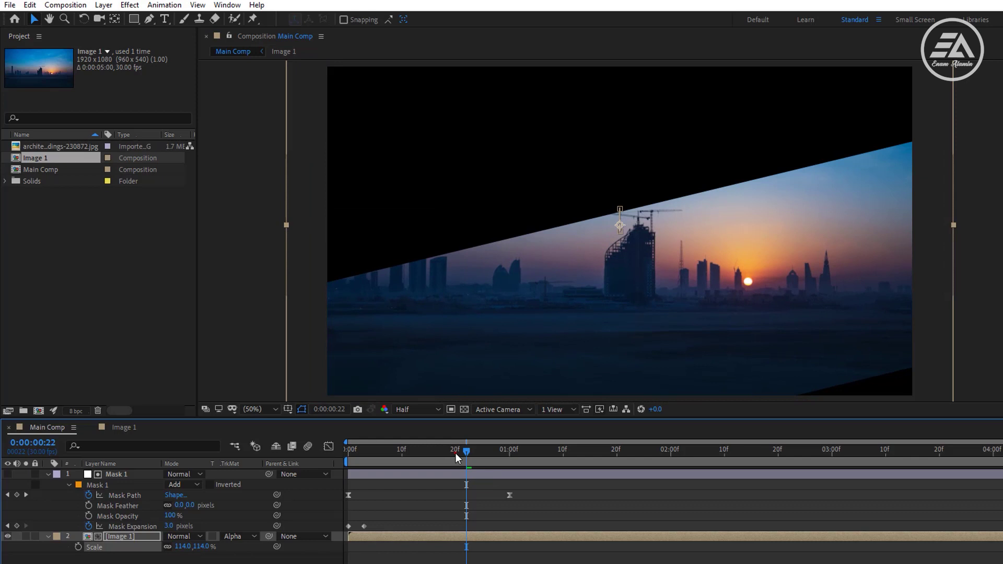
key(space)
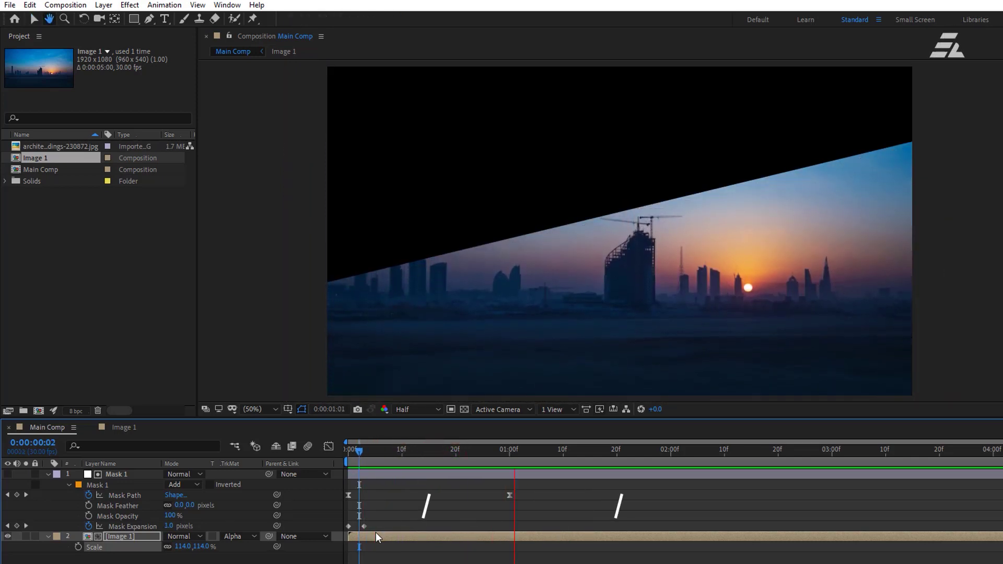
key(space)
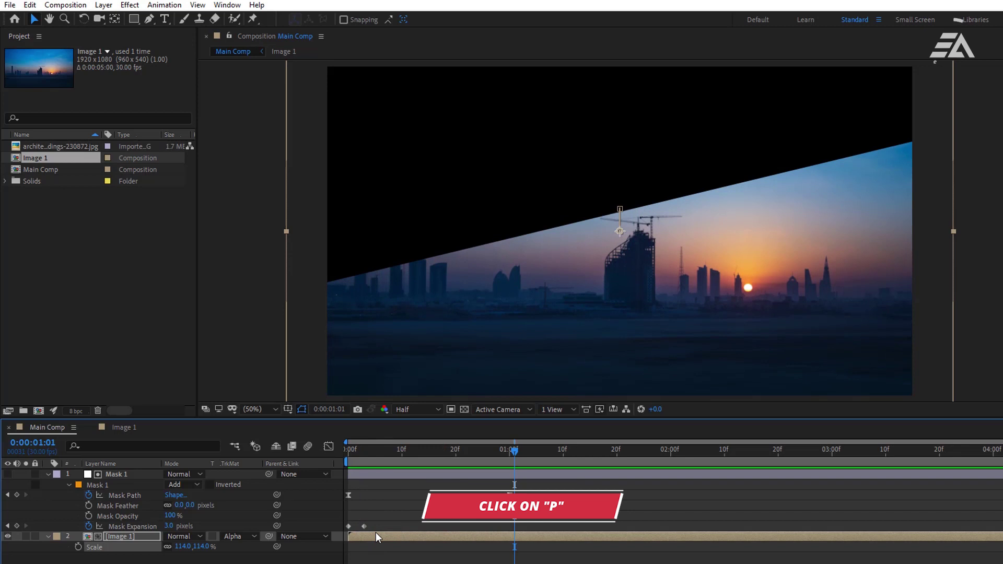
key(p)
drag(516, 553, 335, 548)
Apply Easy Ease to Image 1's Position keyframes and preview from the start.
right_click(348, 546)
mouse_move(379, 540)
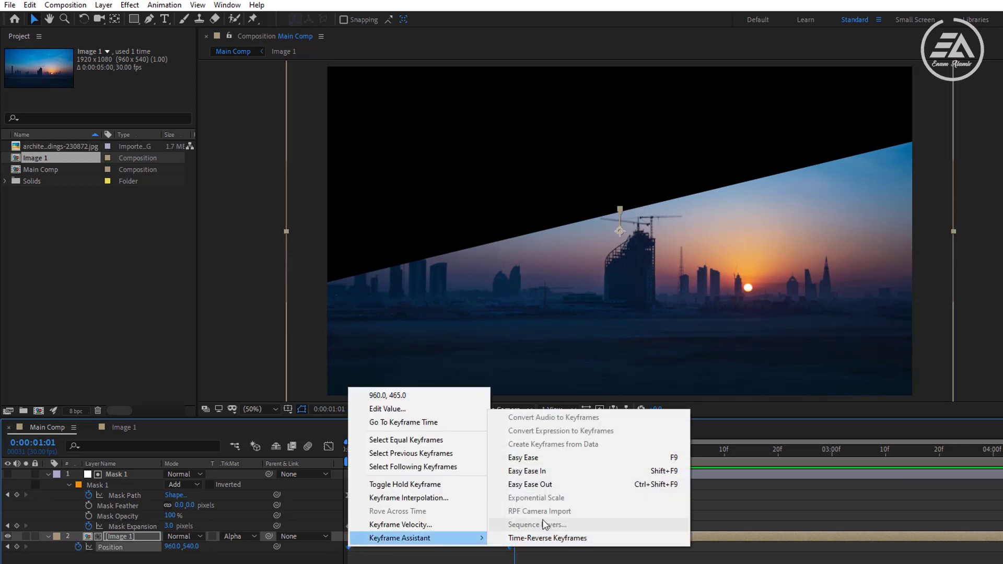
click(544, 458)
key(Home)
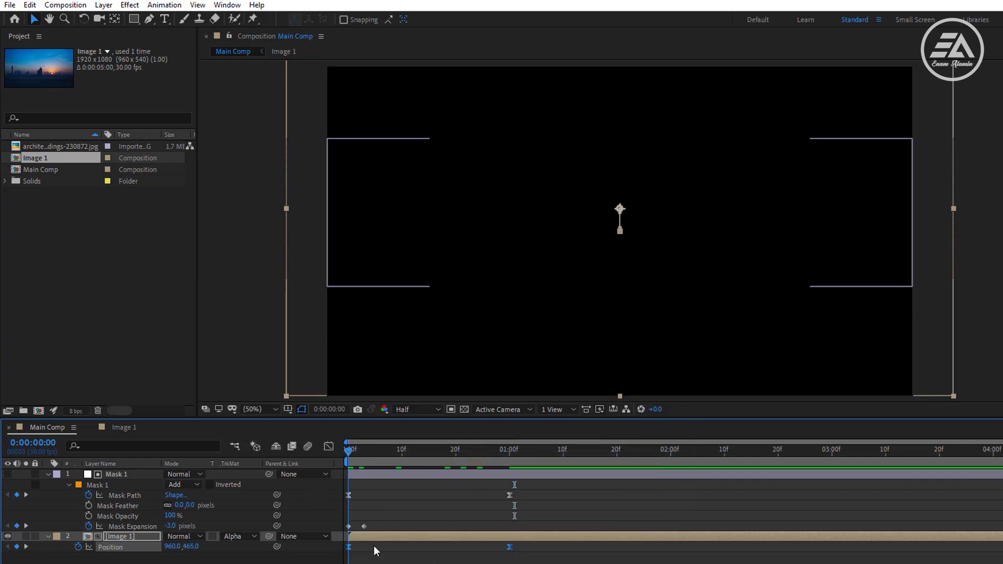
key(space)
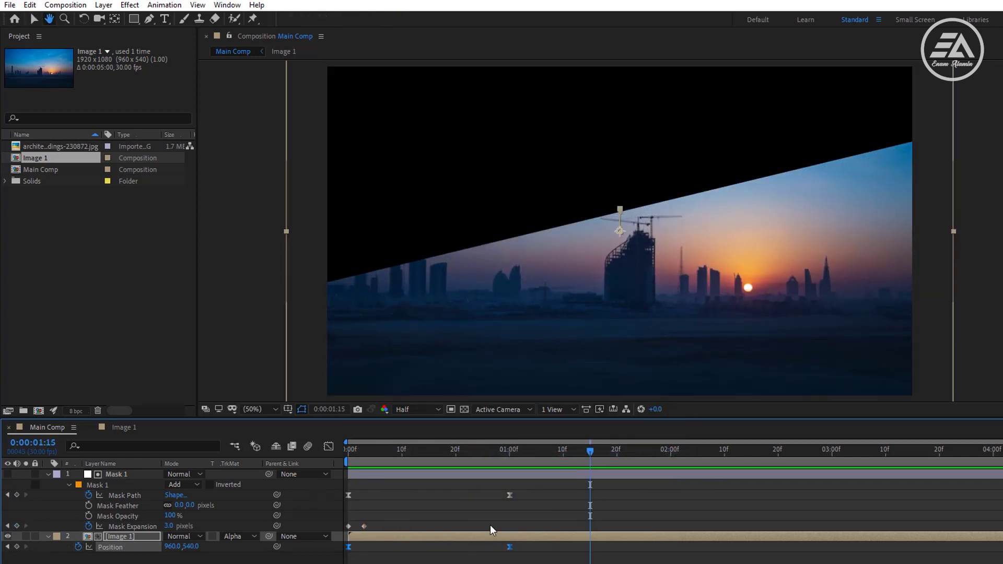
In the Graph Editor, strengthen the last Mask Path keyframe's ease influence for a snappier reveal, then preview.
key(v)
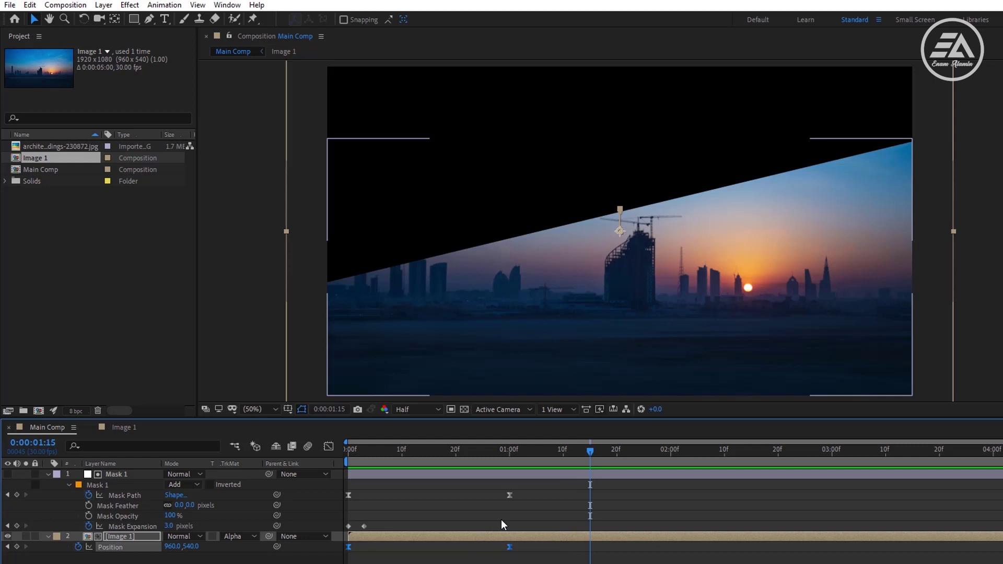
drag(522, 509, 340, 480)
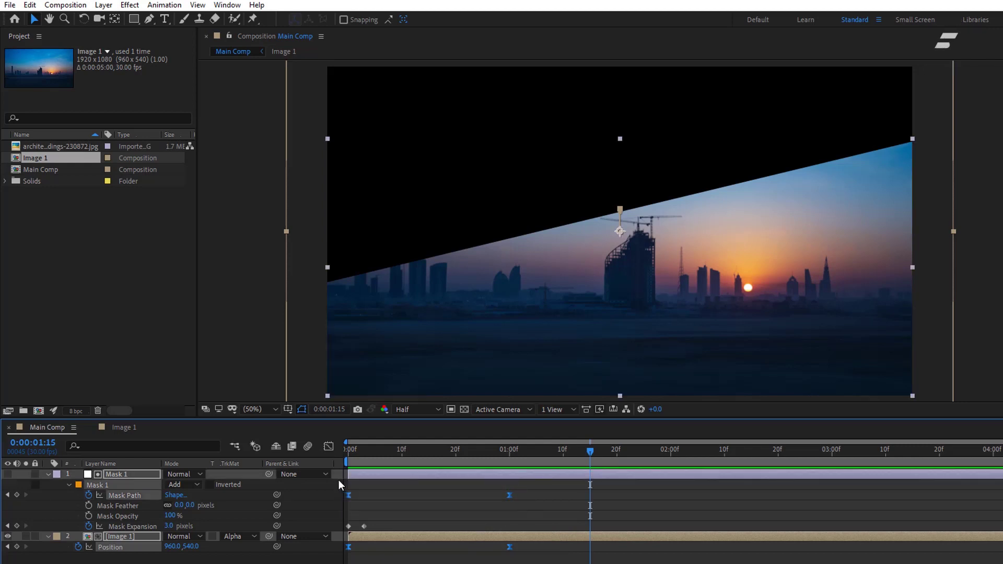
click(328, 446)
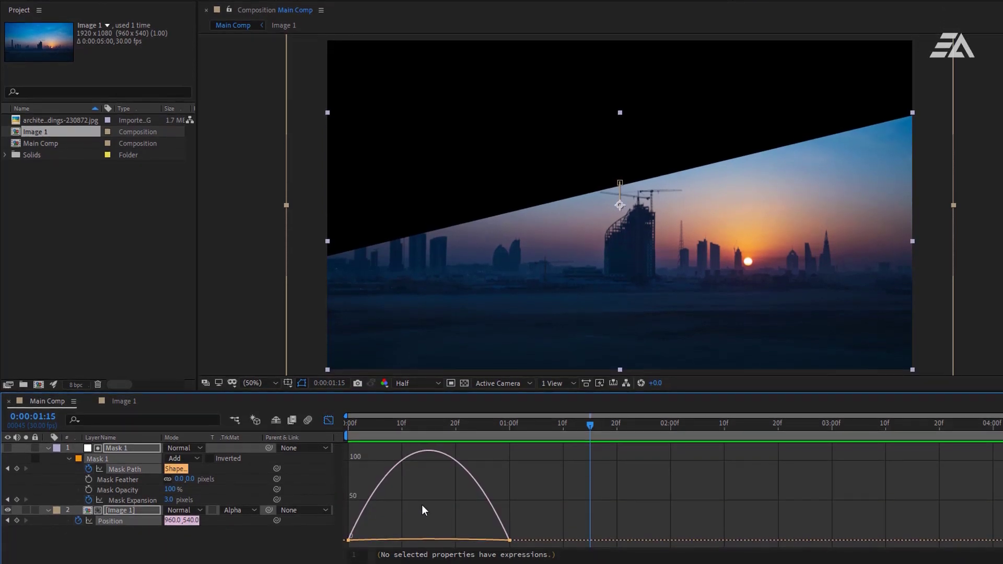
drag(524, 552, 380, 536)
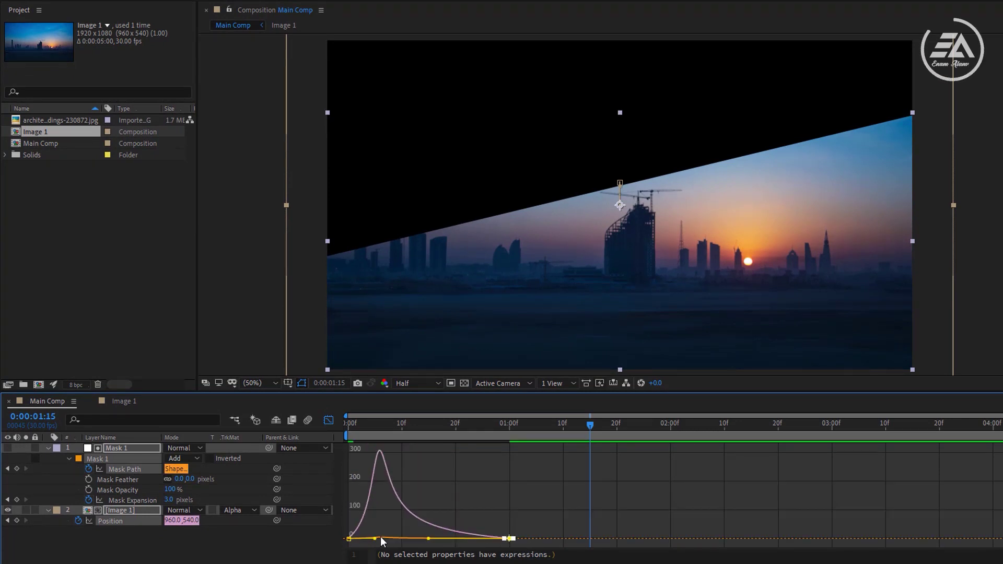
click(328, 421)
key(Home)
key(space)
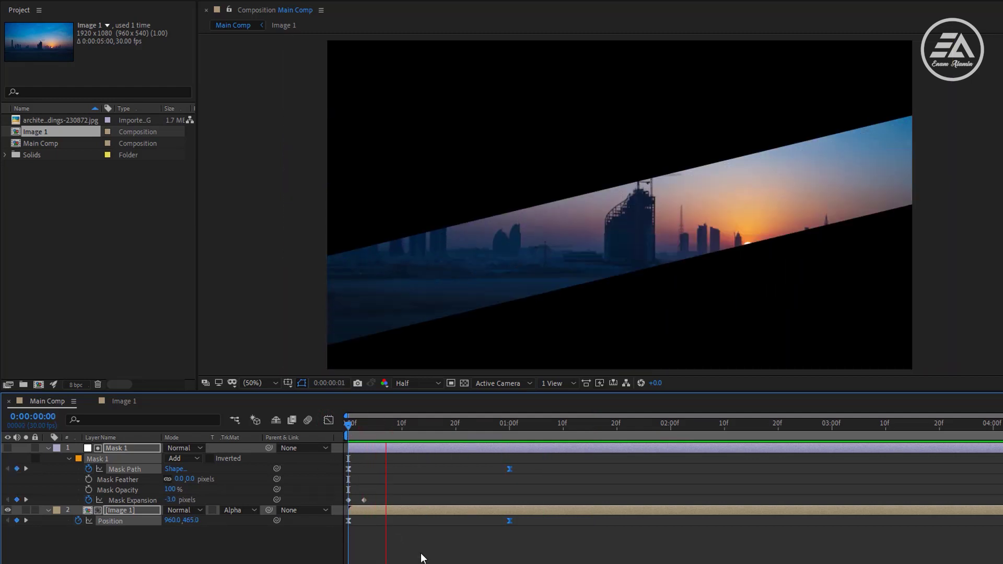
Stop the preview and duplicate both the mask and image layers.
key(space)
key(ctrl+a)
key(s)
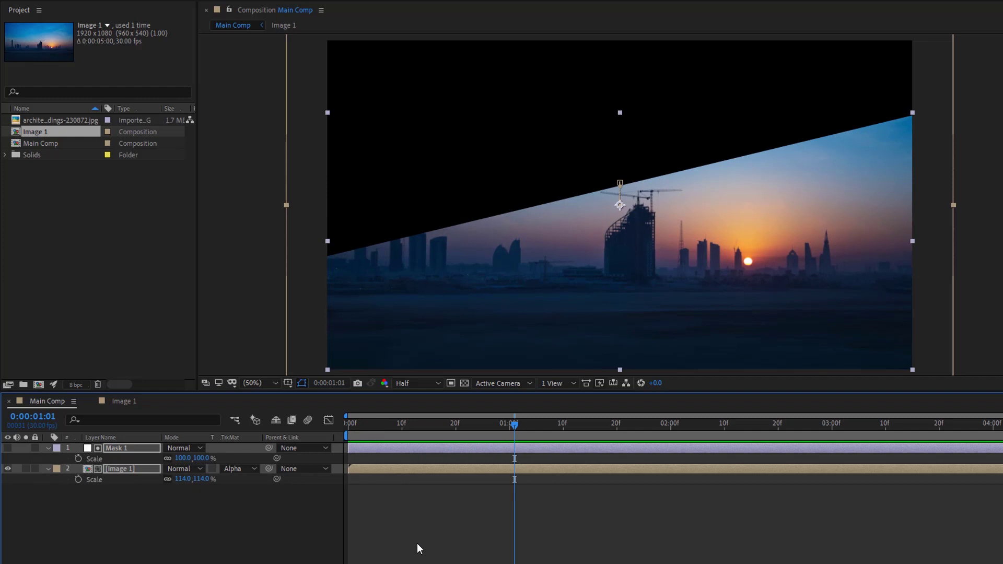
drag(153, 532, 137, 440)
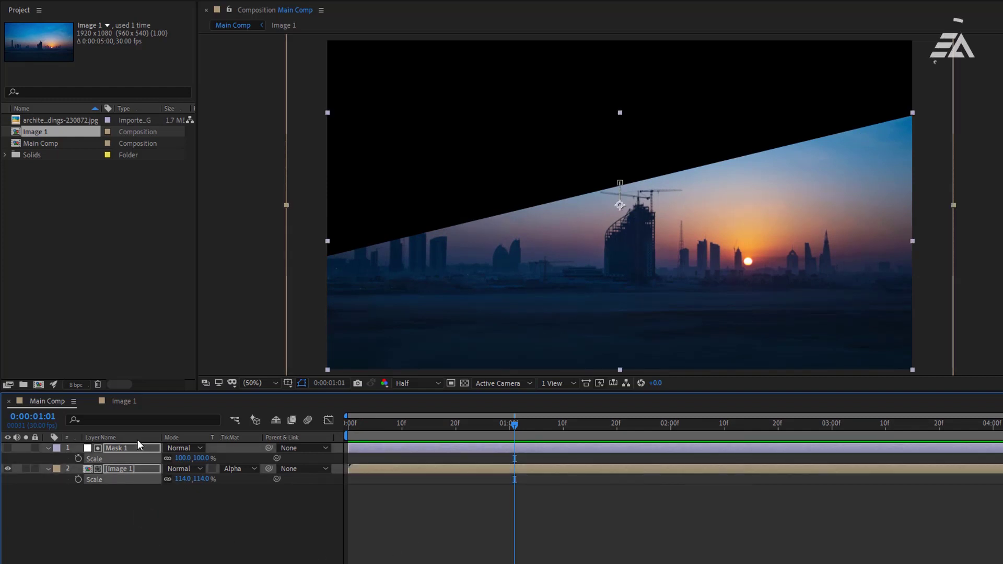
key(ctrl+d)
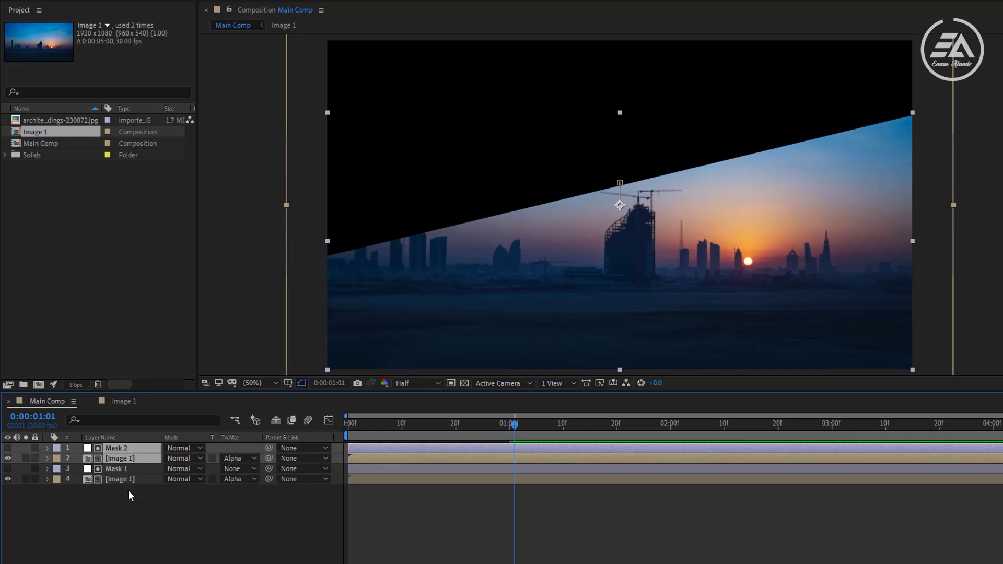
Shift Mask 2's one-second mask shape straight up above the picture.
click(131, 495)
click(137, 451)
key(u)
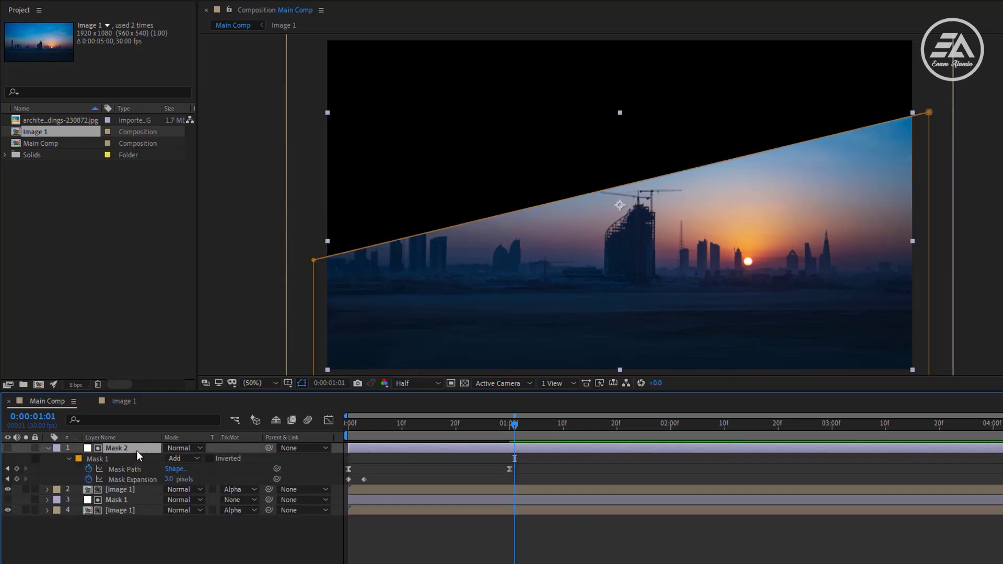
drag(374, 428, 507, 437)
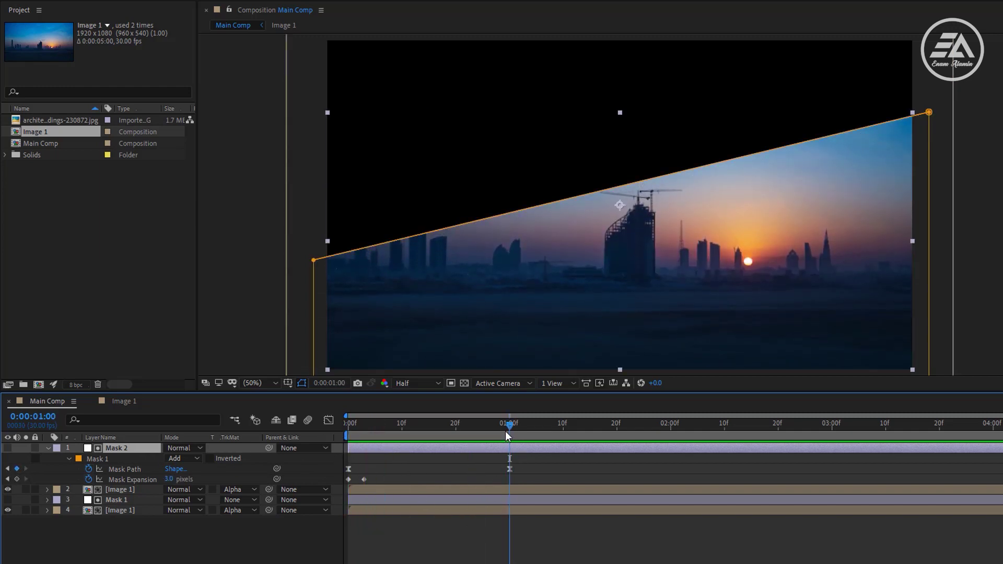
click(509, 426)
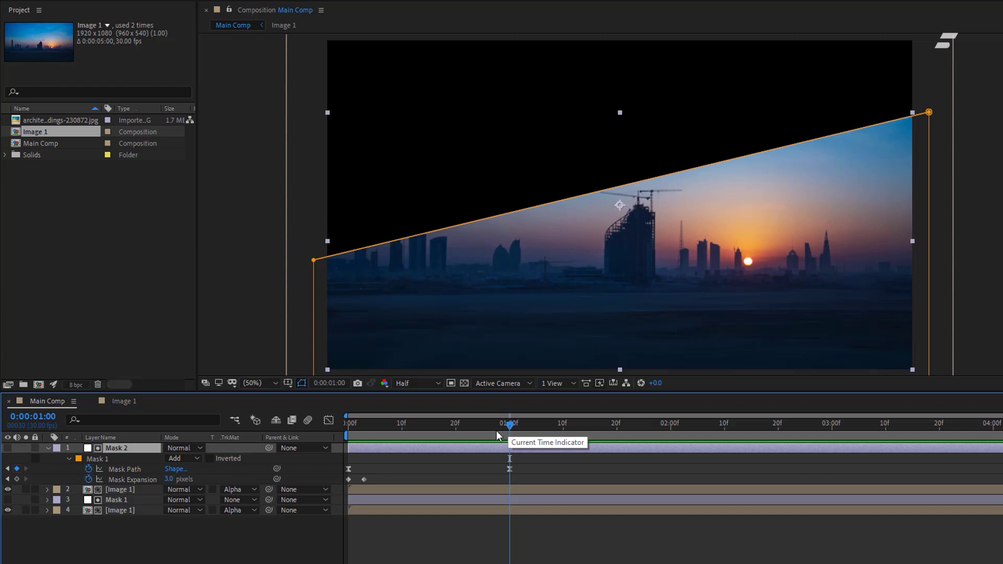
click(141, 472)
key(comma)
key(comma)
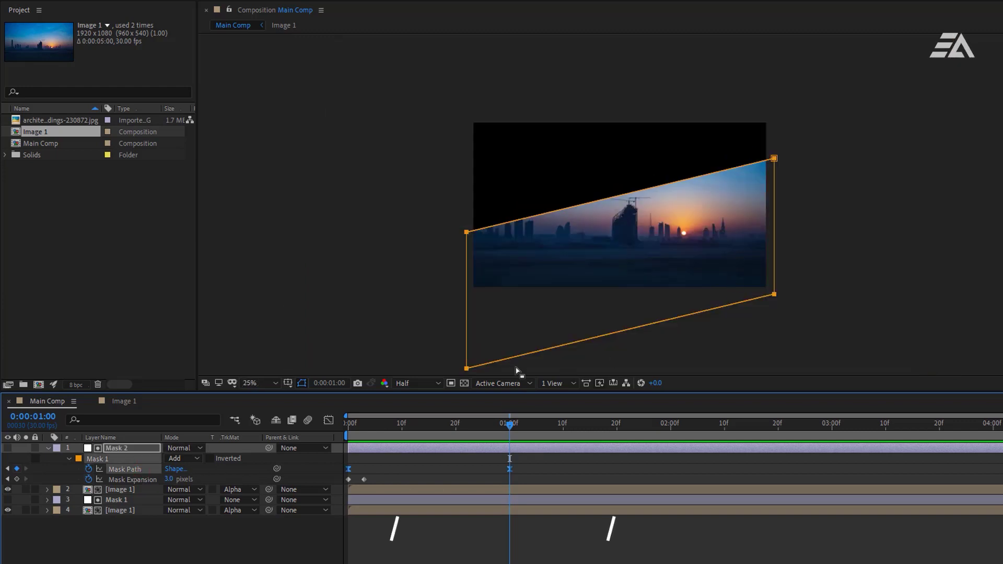
click(467, 369)
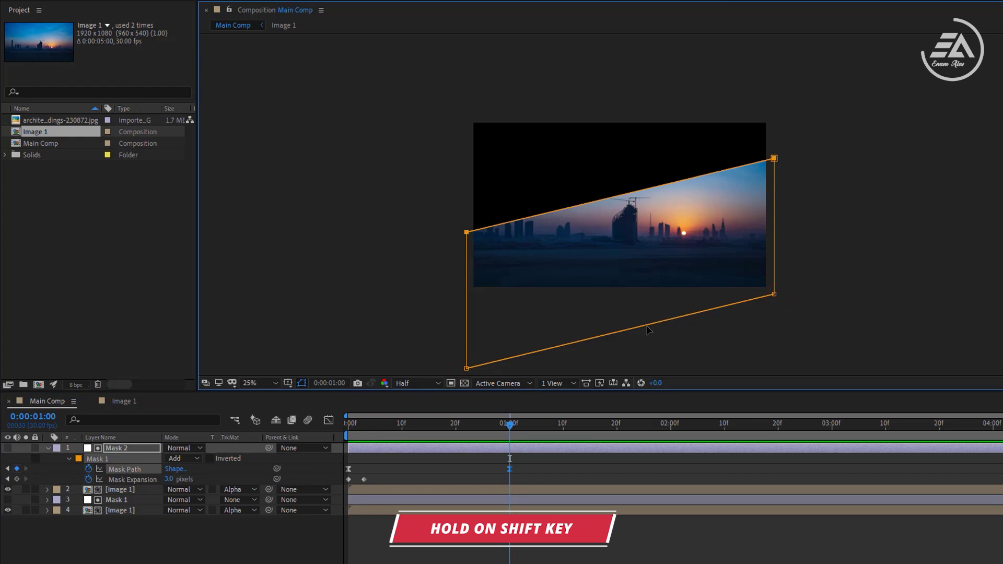
drag(647, 329, 646, 192)
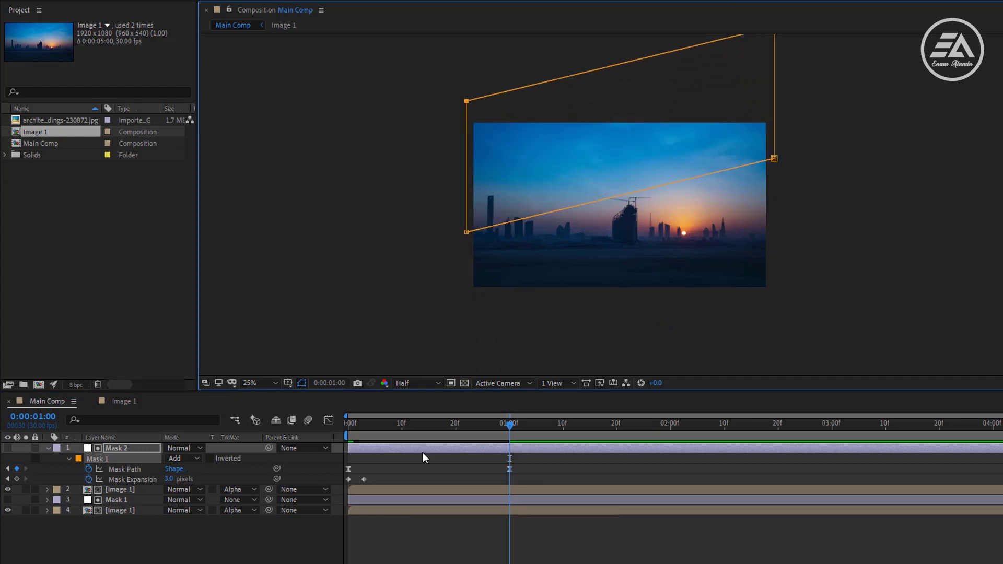
Preview the new mask animation from the start and fit the viewer to the composition.
click(348, 424)
key(space)
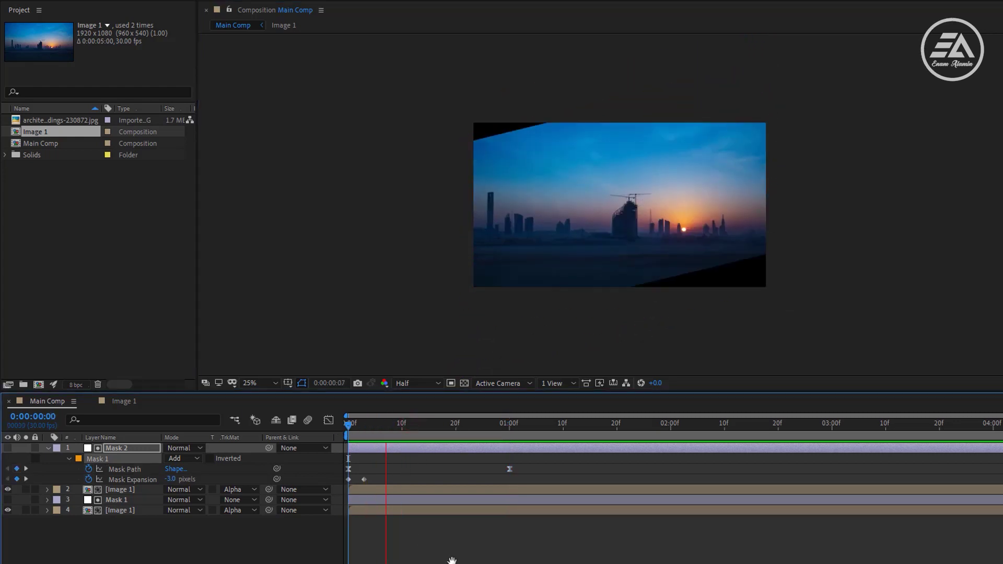
click(265, 380)
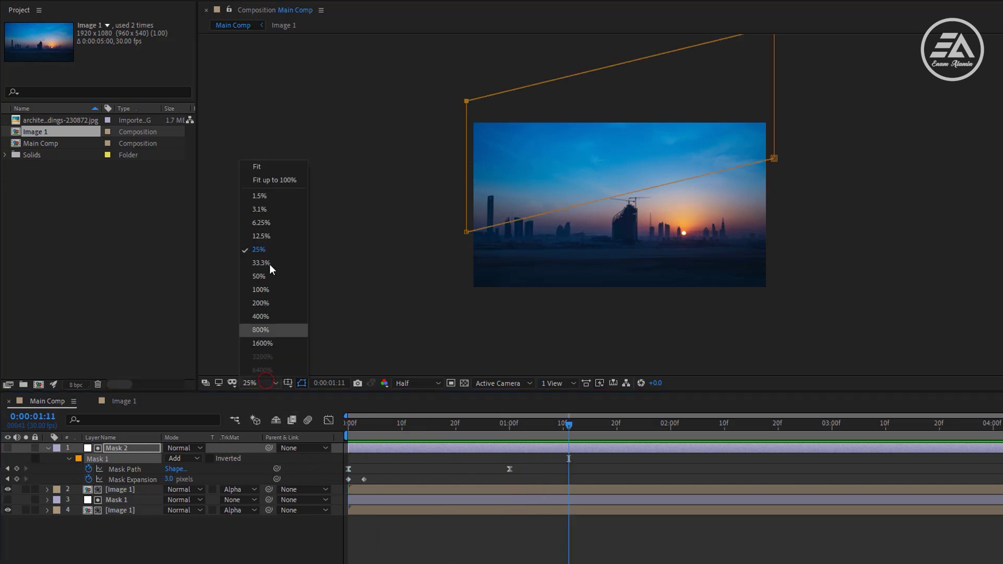
click(278, 175)
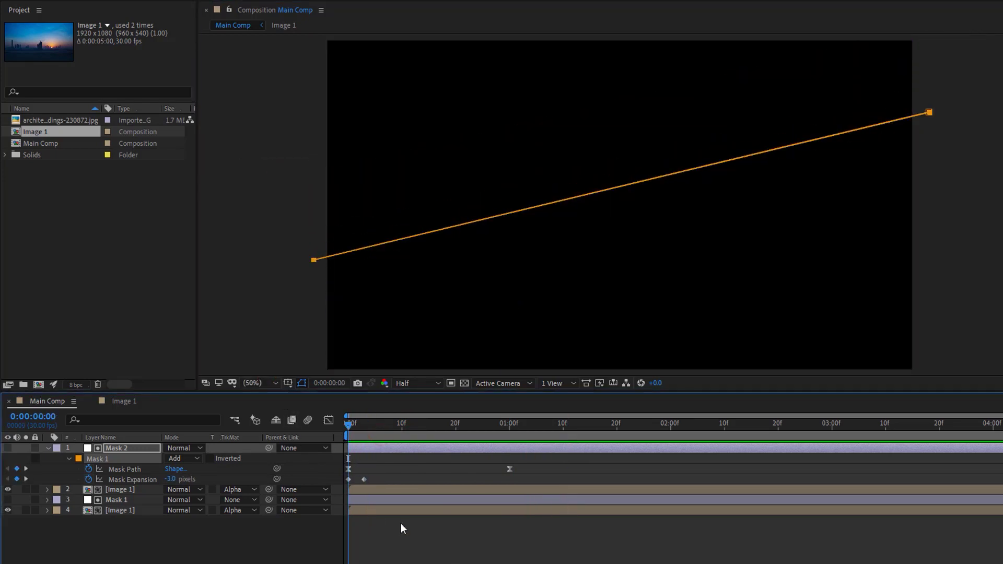
click(437, 540)
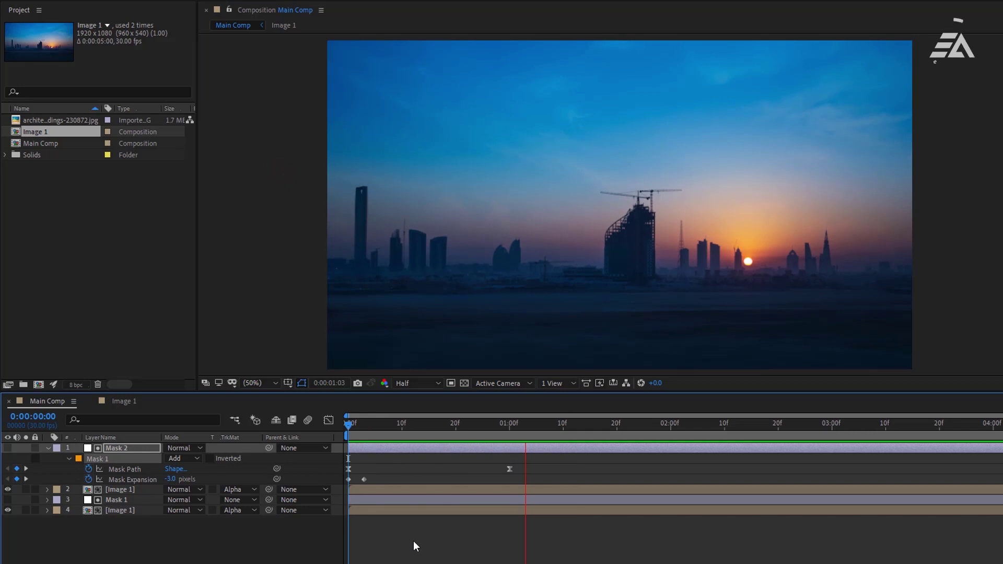
Lower the duplicate Image 1's first-frame position to 960, 639, then preview the combined reveal.
key(space)
click(136, 490)
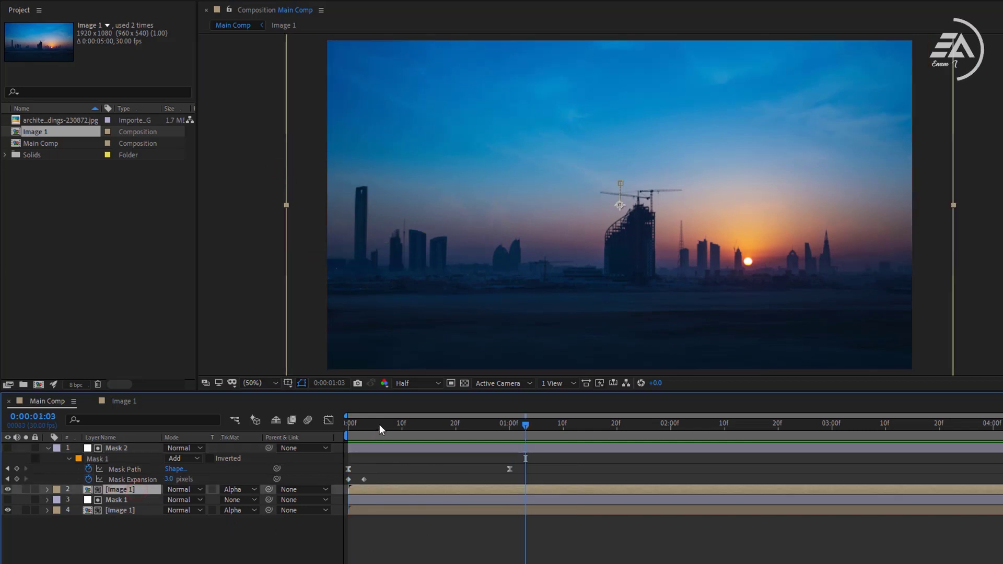
drag(379, 425, 318, 433)
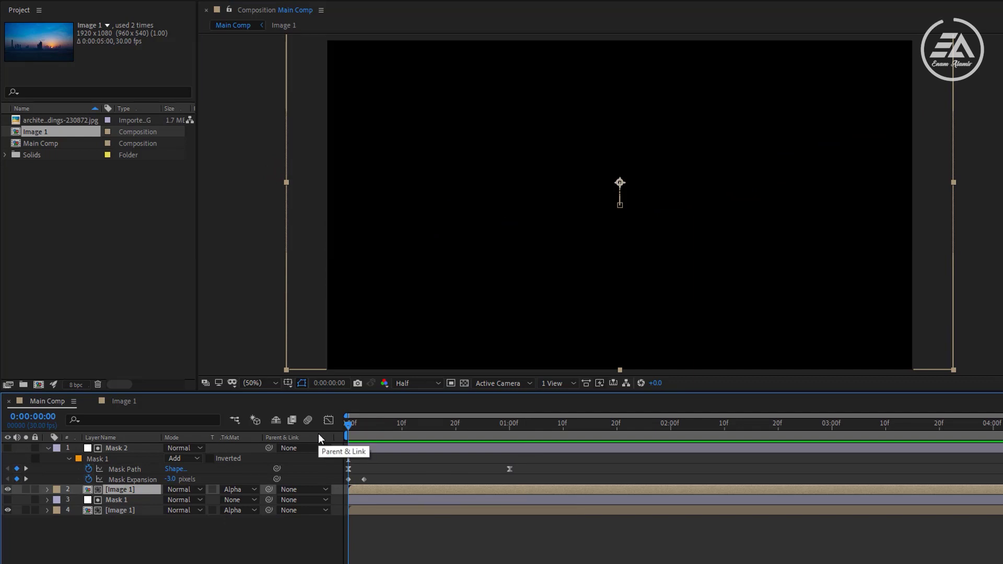
key(p)
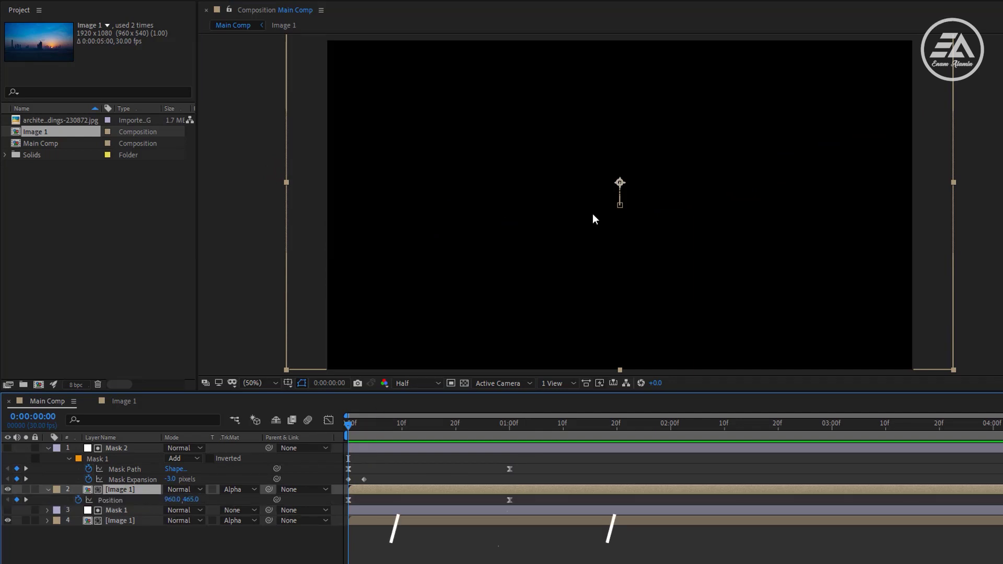
click(618, 182)
drag(618, 180, 619, 240)
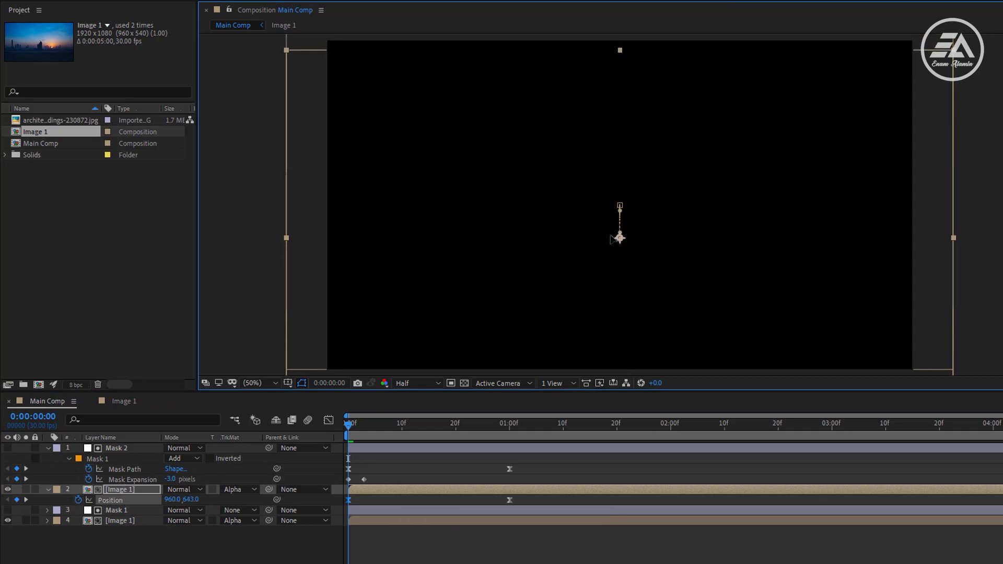
key(space)
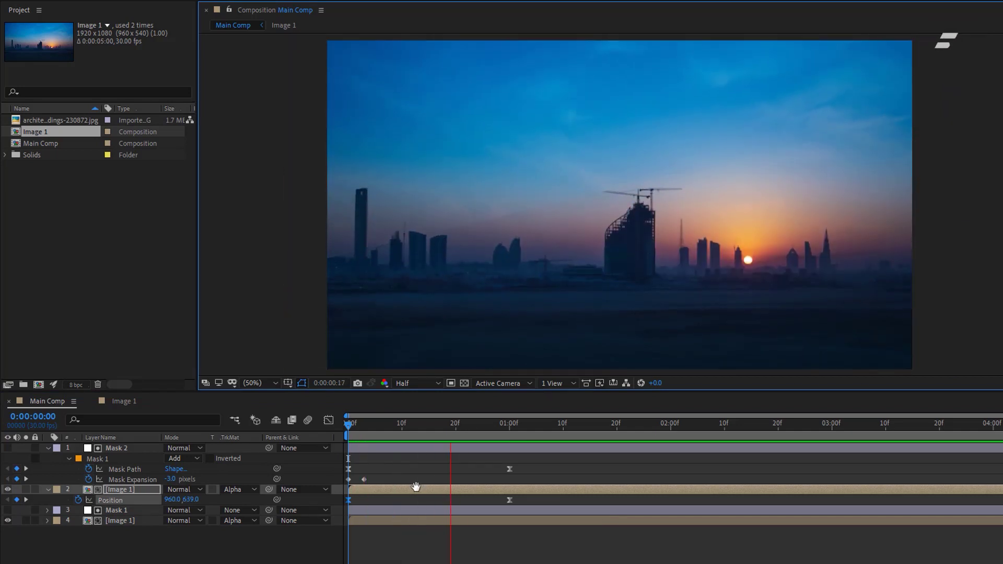
key(space)
key(space)
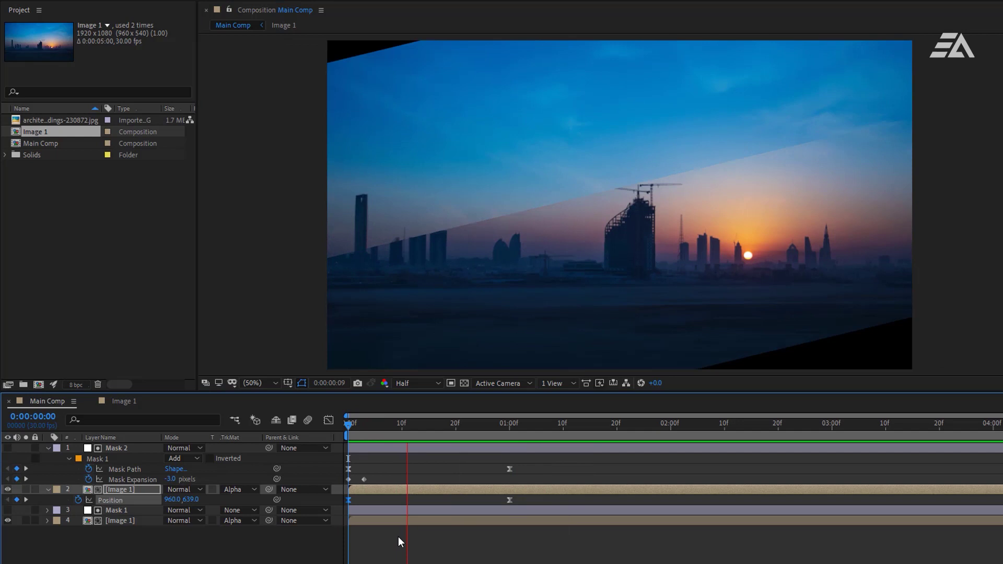
key(space)
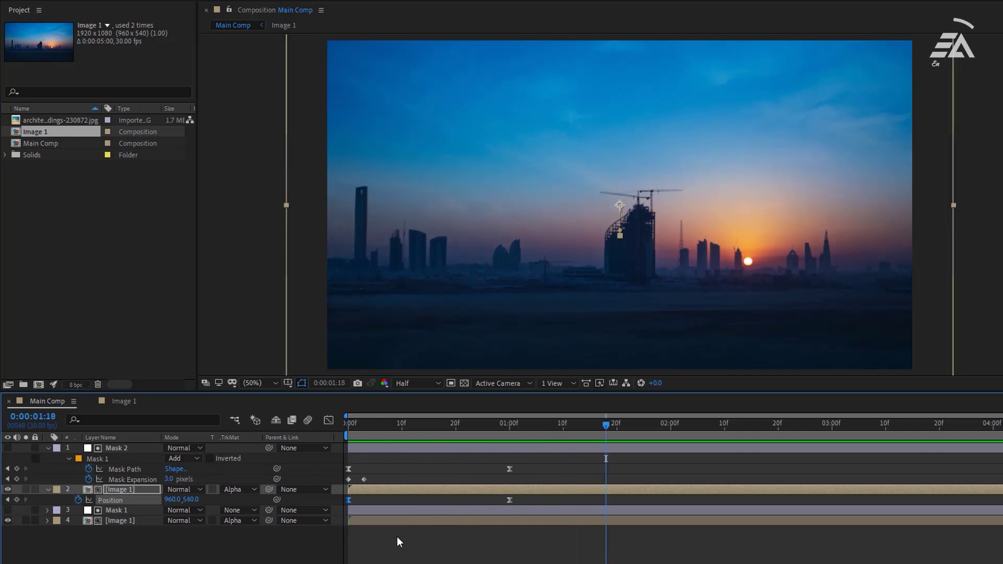
Enable composition motion blur and tick Motion Blur for Mask 2 and both Image 1 layers.
click(48, 448)
click(47, 458)
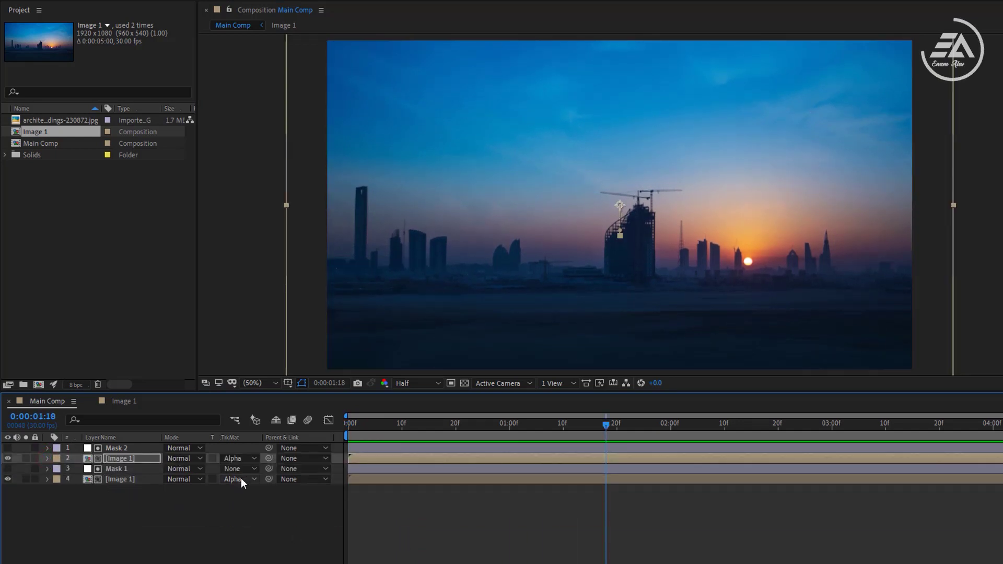
click(308, 420)
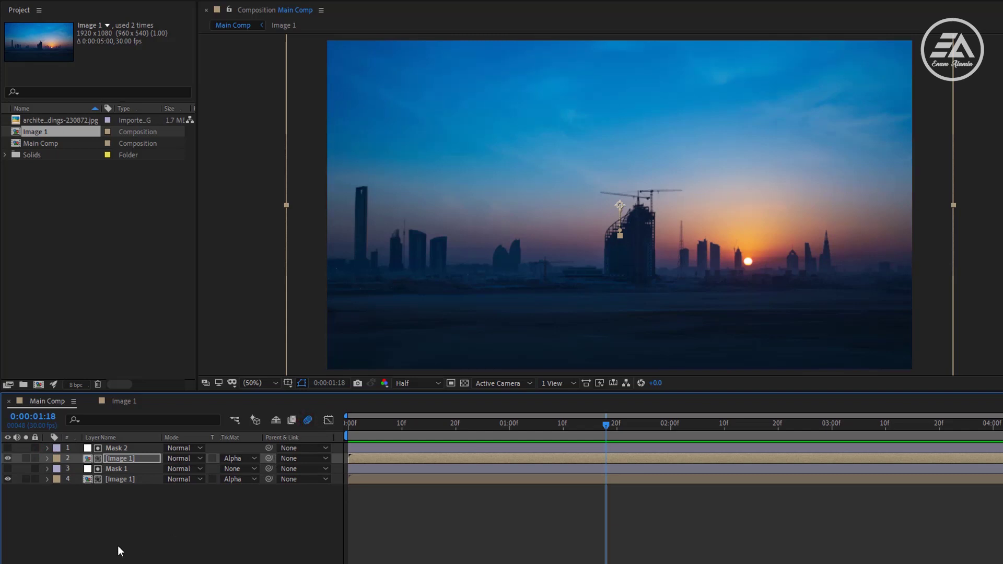
key(F4)
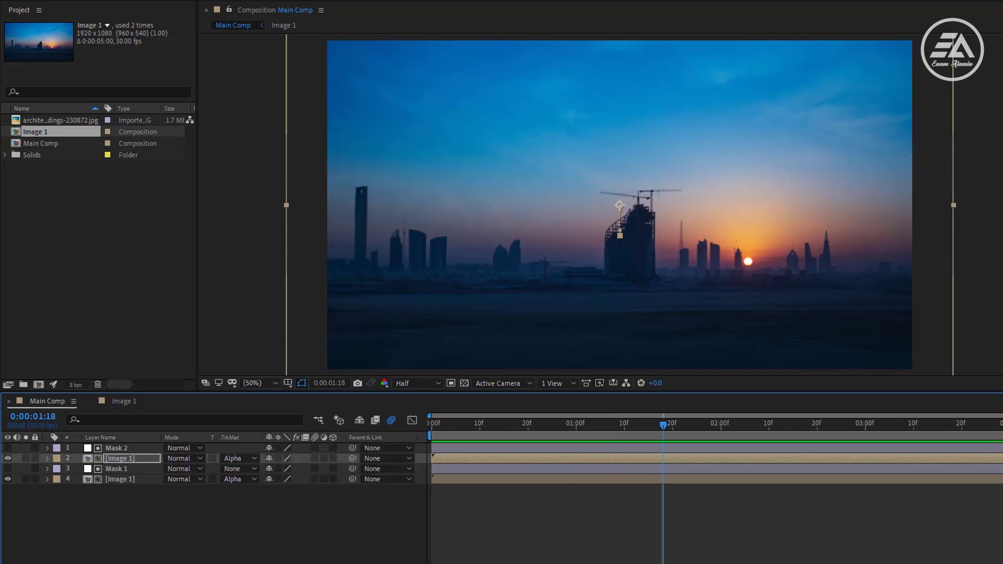
drag(312, 448, 314, 458)
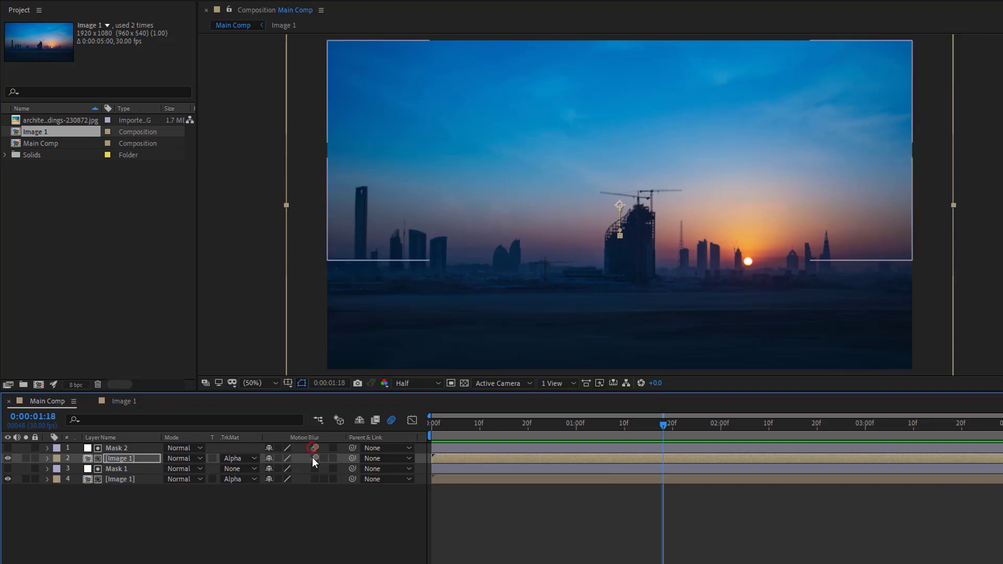
click(315, 479)
drag(477, 426, 523, 468)
Create a new composition named Image 2.
click(39, 385)
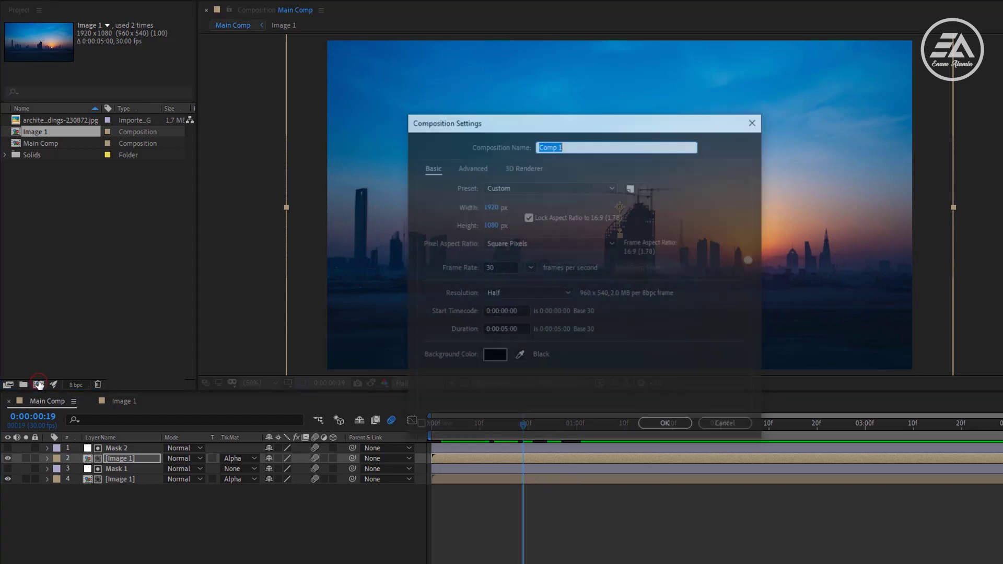
text(Image 2)
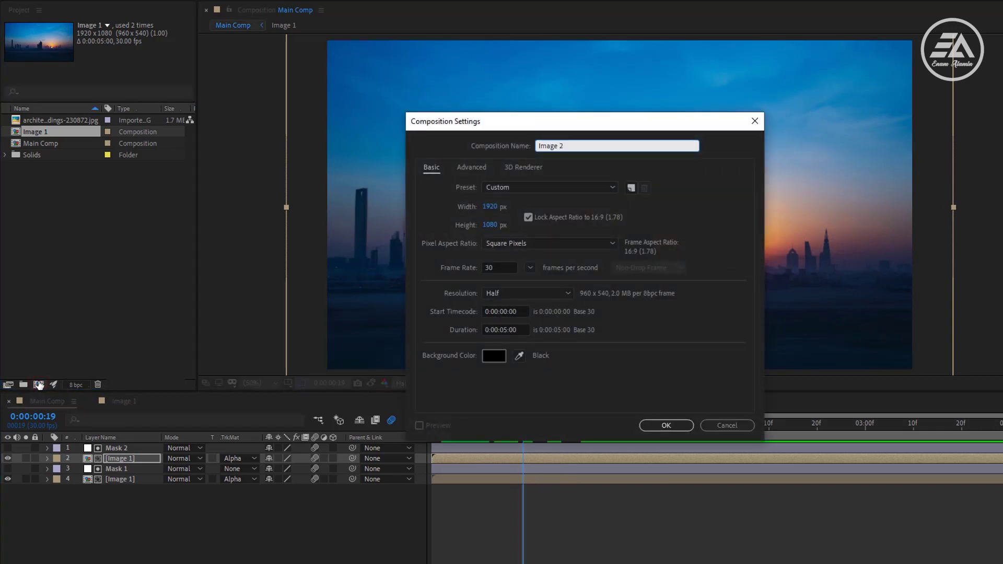
key(Return)
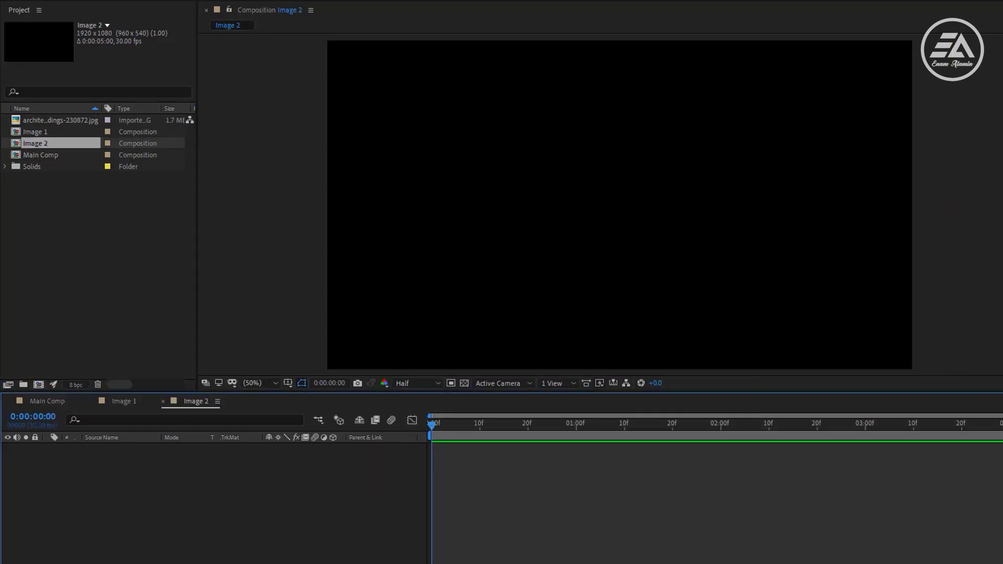
Add the balloon photo to Image 2 at 37% scale and return to Main Comp.
key(alt+Tab)
drag(676, 315, 229, 525)
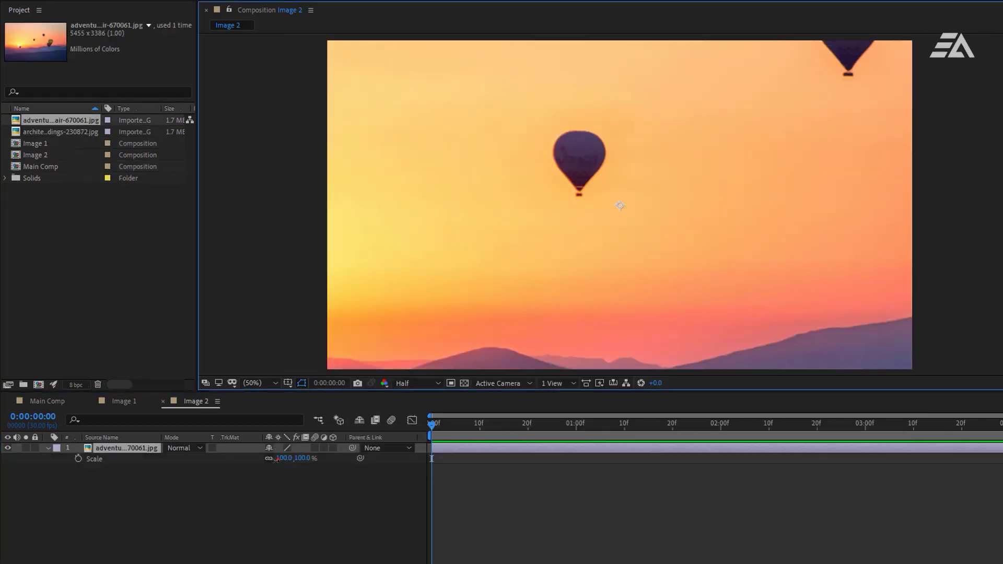
drag(275, 459, 219, 471)
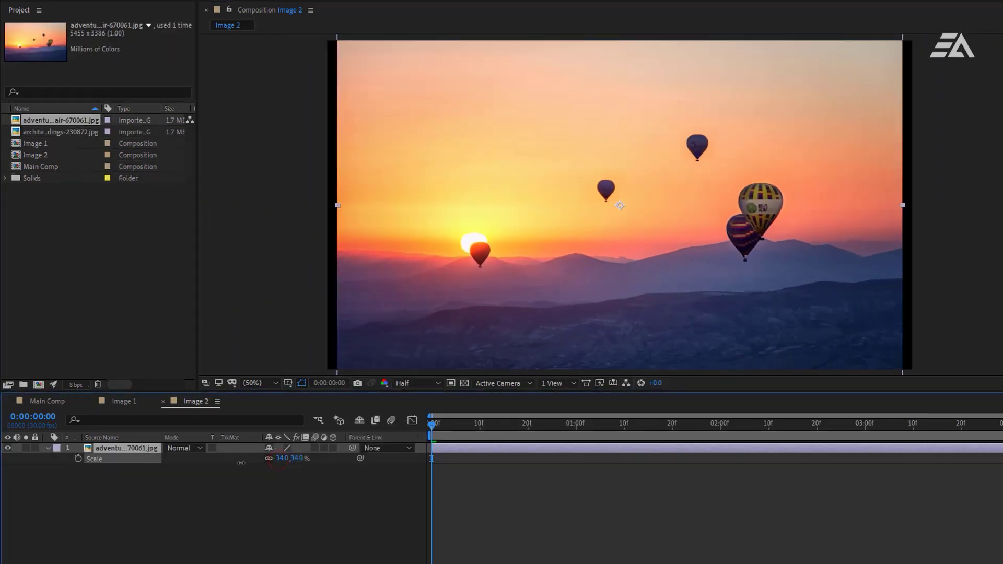
click(46, 402)
Place the Image 2 comp in Main Comp and duplicate it into two [Image 2] layers.
drag(52, 154, 522, 431)
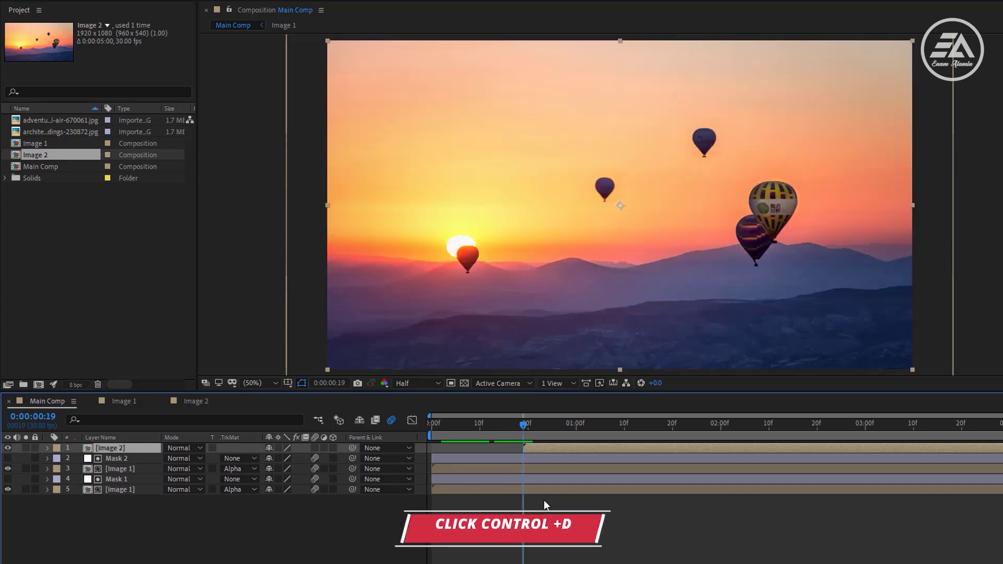
key(ctrl+d)
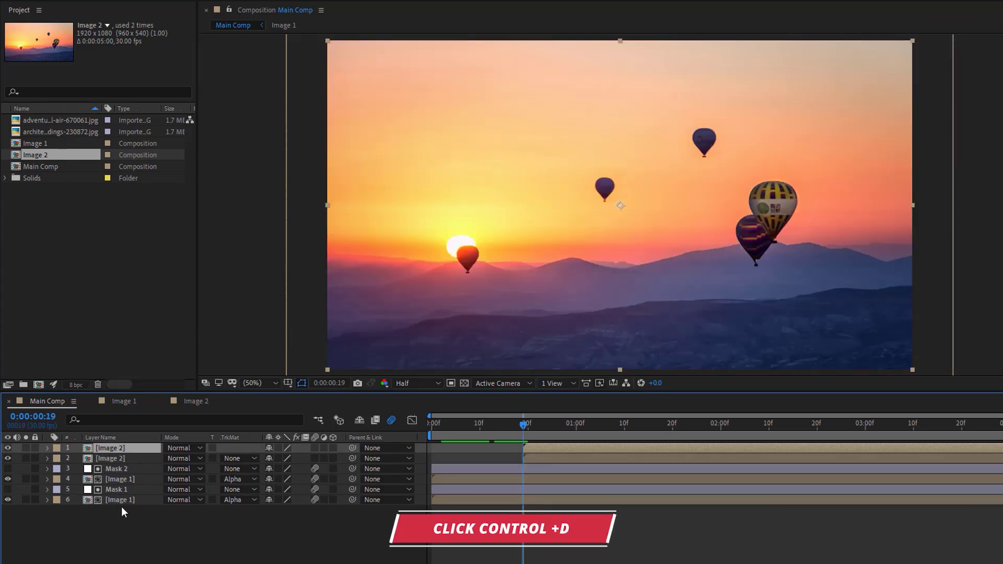
click(130, 489)
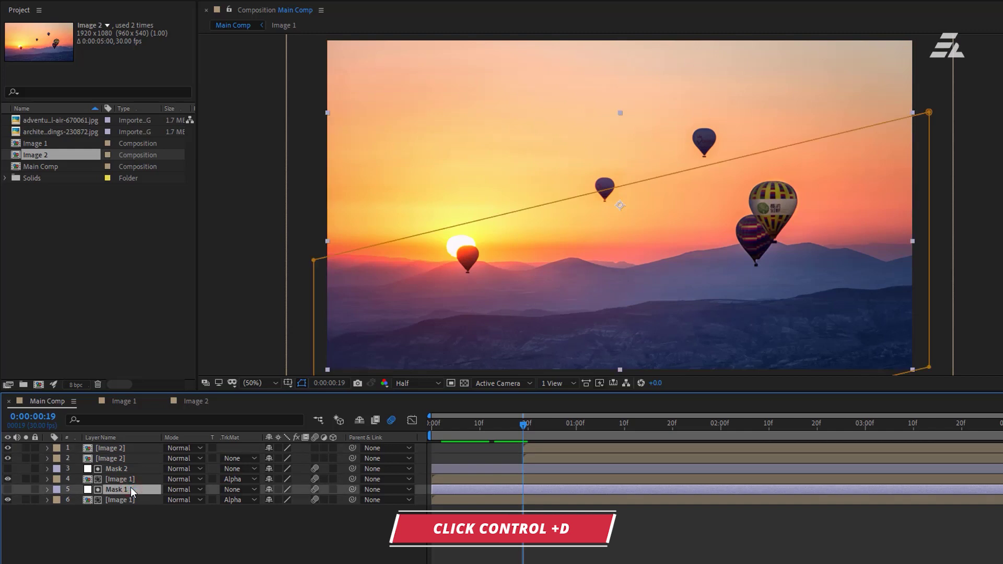
Duplicate Mask 1 and Mask 2 and move the copies up beside the [Image 2] layers.
key(ctrl+d)
drag(123, 487, 129, 456)
click(123, 479)
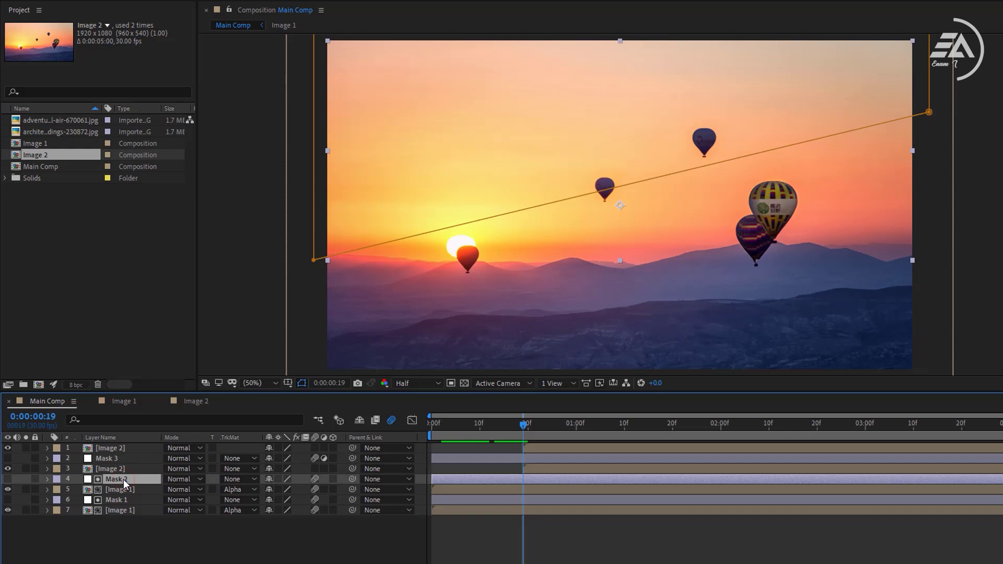
key(ctrl+d)
drag(121, 478, 129, 446)
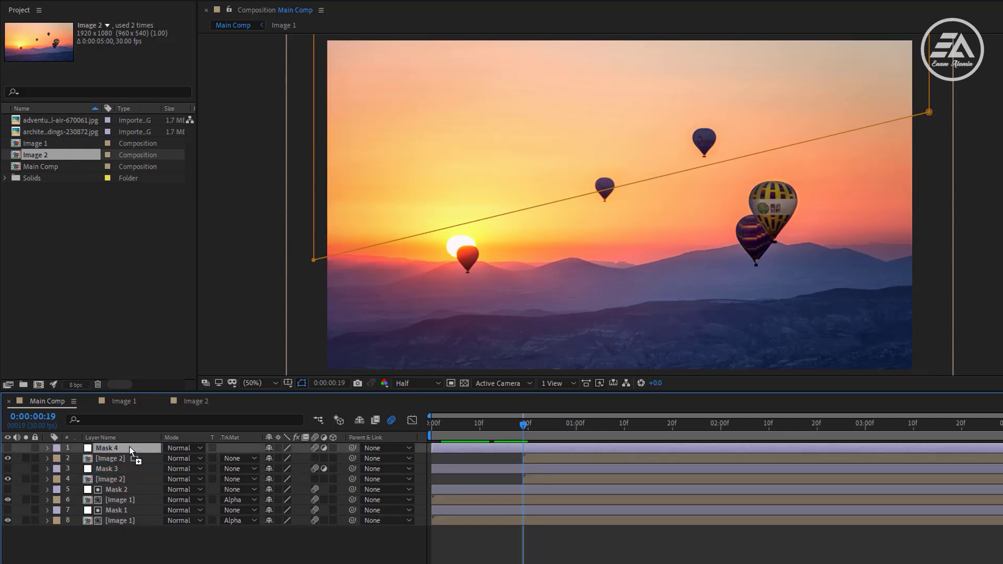
Trim Mask 3 and Mask 4 to start at 0:19 and make Mask 3 layer 4's alpha matte.
ctrl+click(445, 471)
key(alt+[)
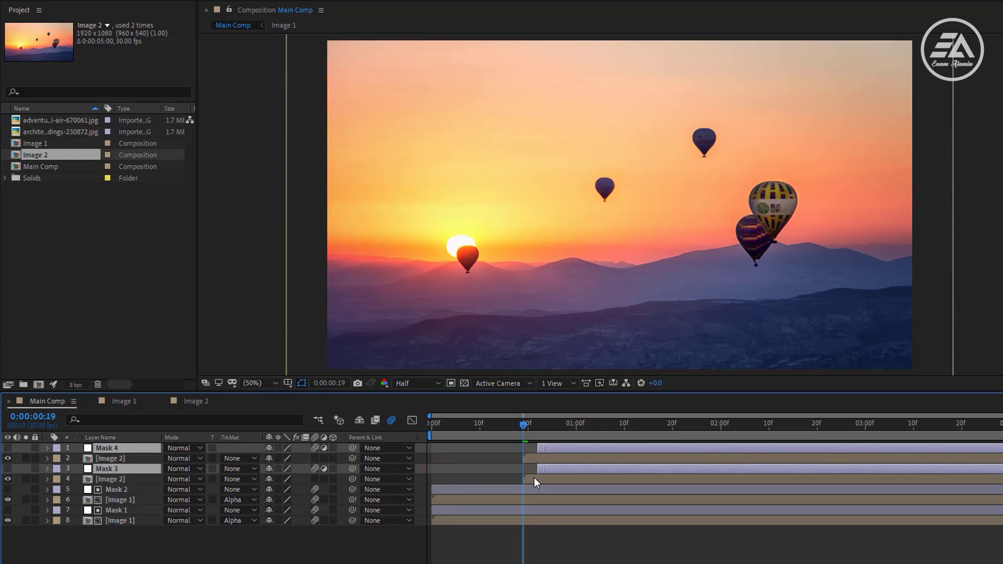
click(484, 476)
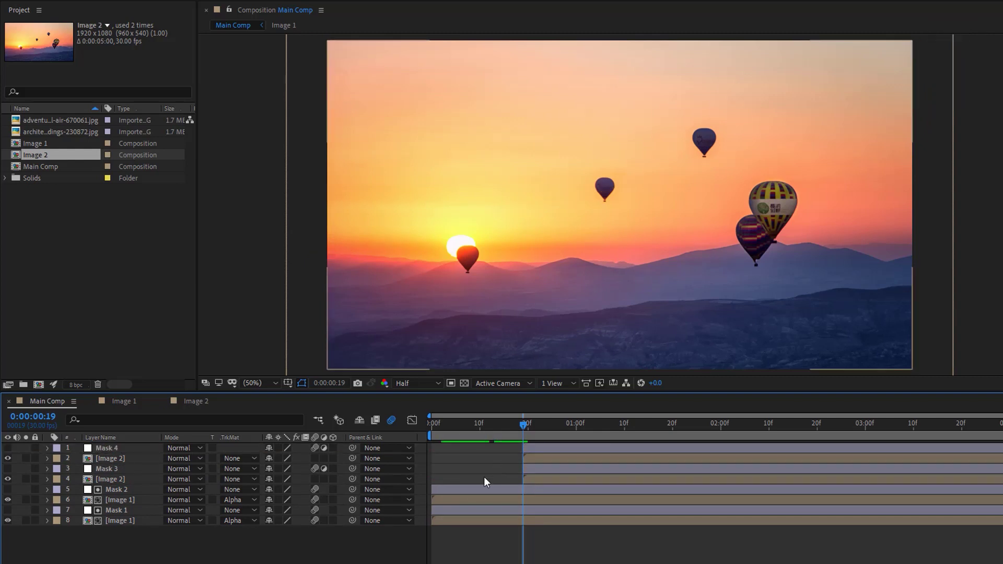
click(241, 479)
click(278, 509)
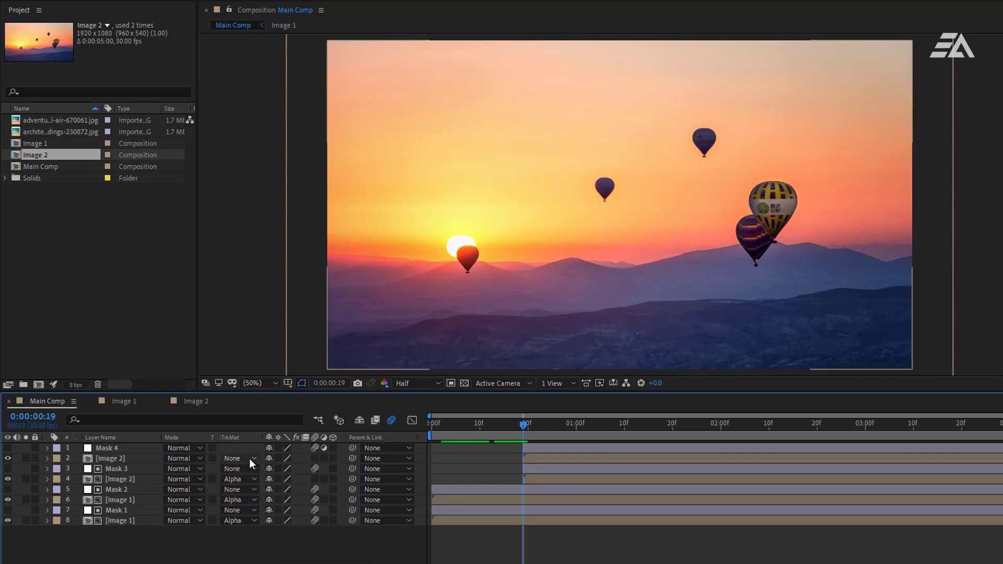
click(249, 458)
Make Mask 4 the alpha matte for layer 2 and preview the city-to-balloon transition.
click(271, 489)
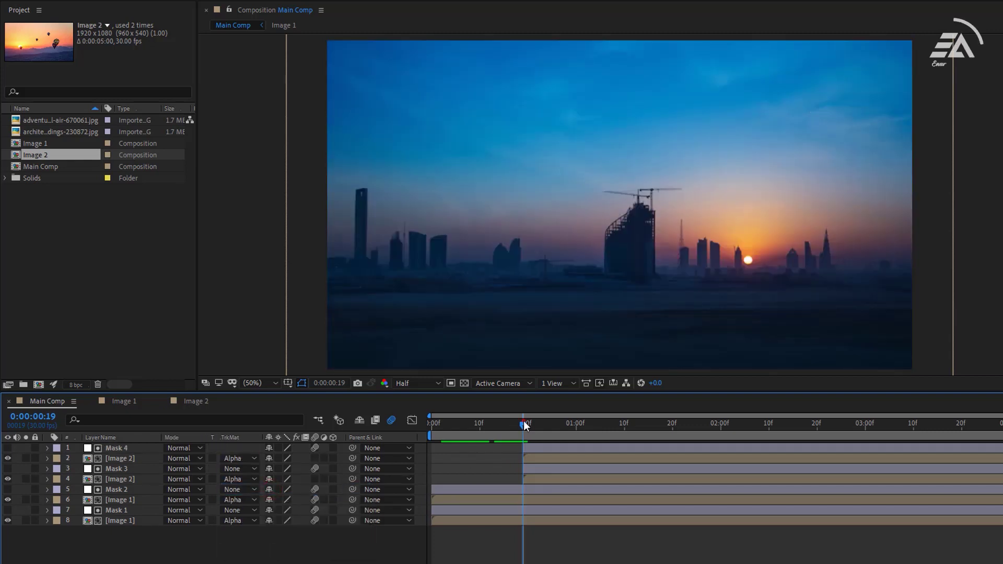
mouse_move(523, 422)
mouse_down()
mouse_move(497, 427)
mouse_move(511, 427)
mouse_up()
key(space)
key(space)
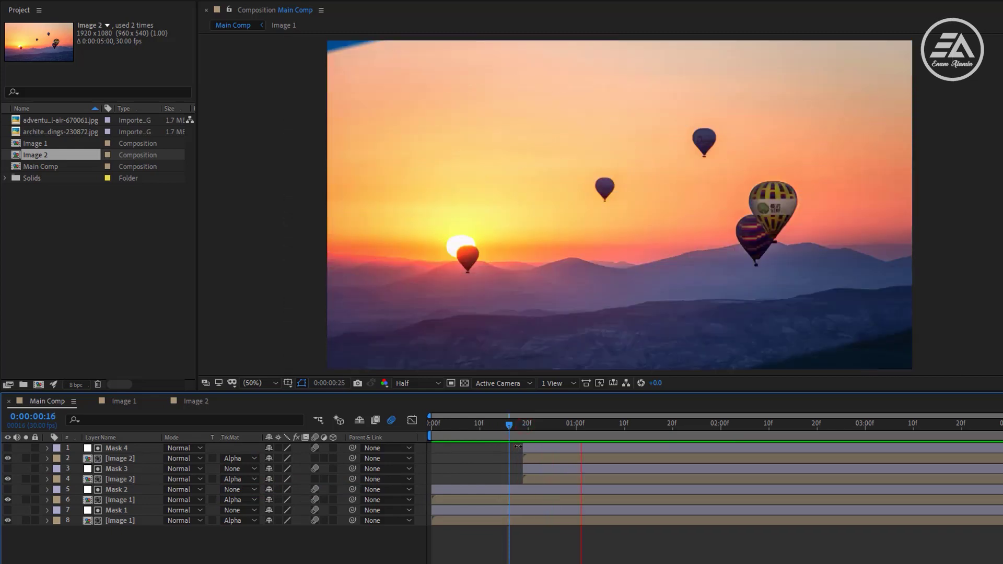
key(space)
click(523, 423)
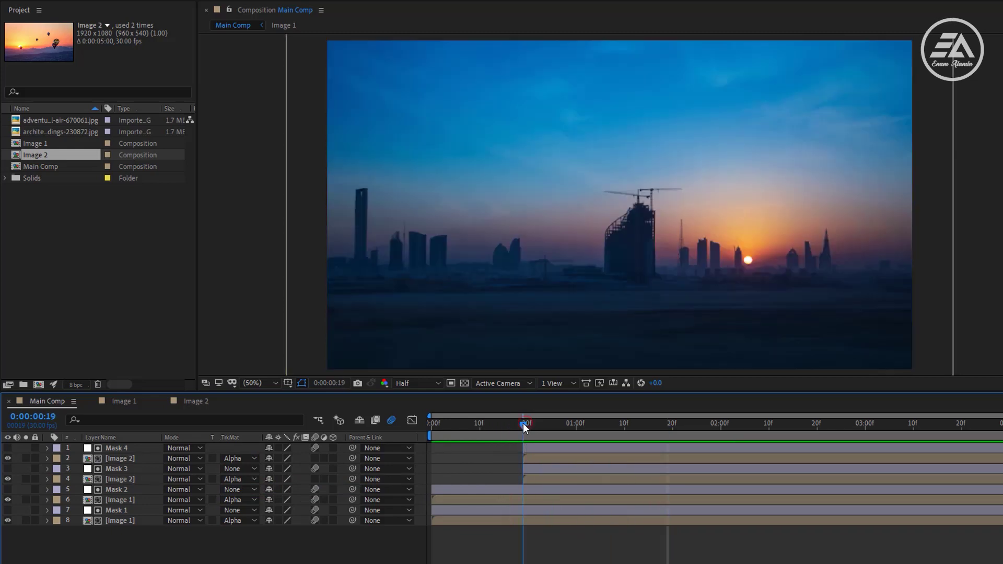
Delete Mask 4's Mask Path keyframe at 0:19 and push the mask edge up out of frame.
click(541, 446)
key(u)
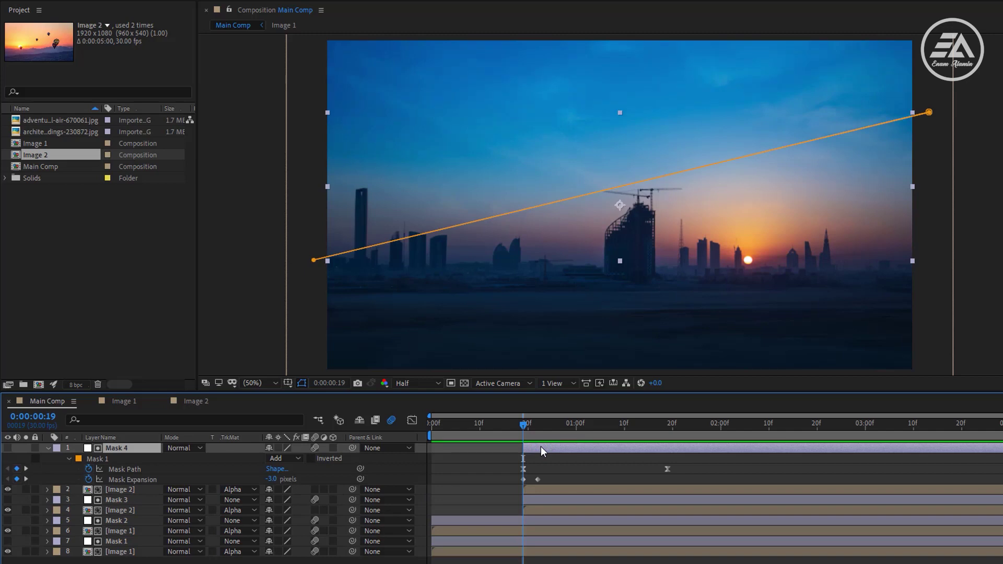
click(522, 468)
key(Delete)
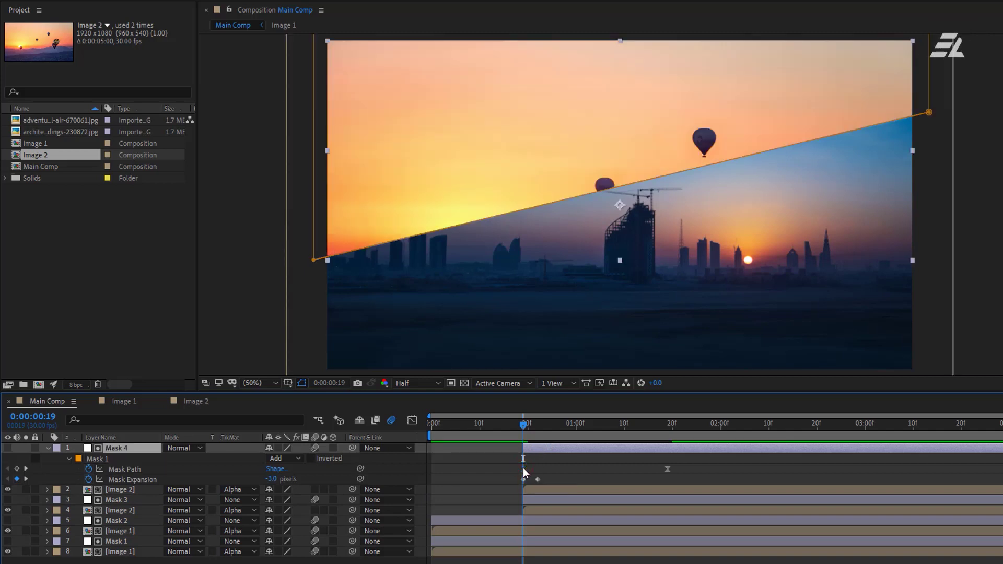
click(313, 259)
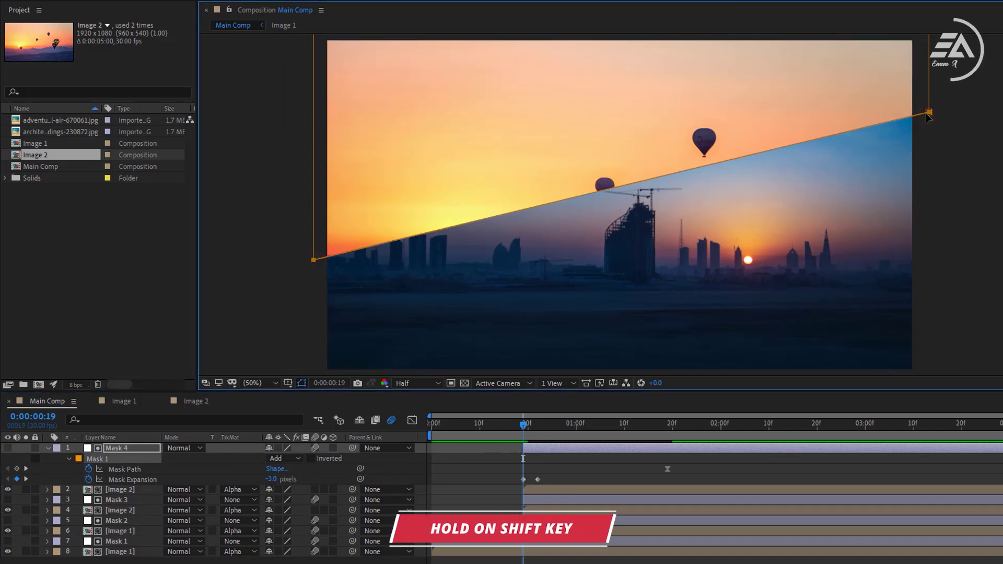
drag(613, 186, 600, 16)
drag(524, 424, 509, 425)
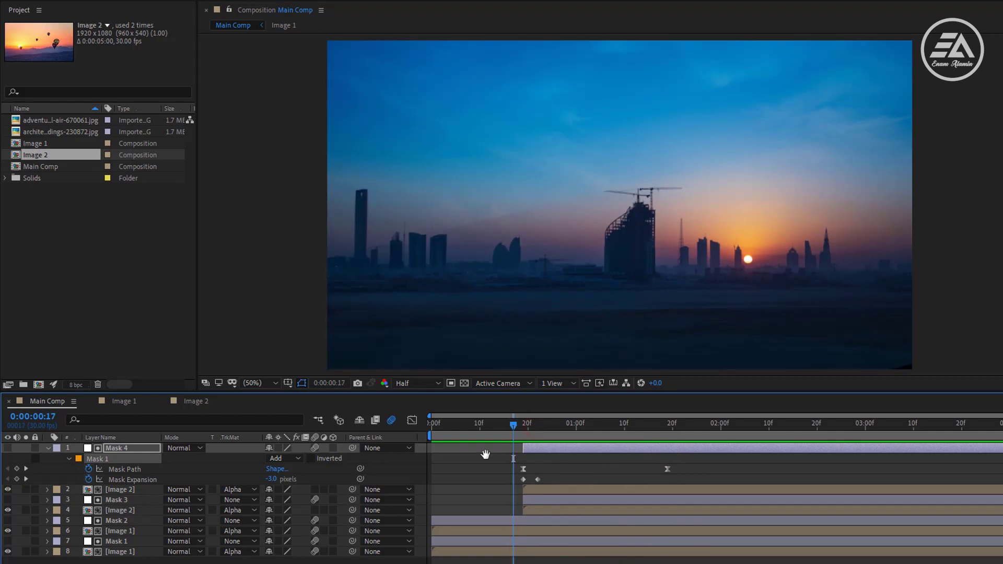
key(space)
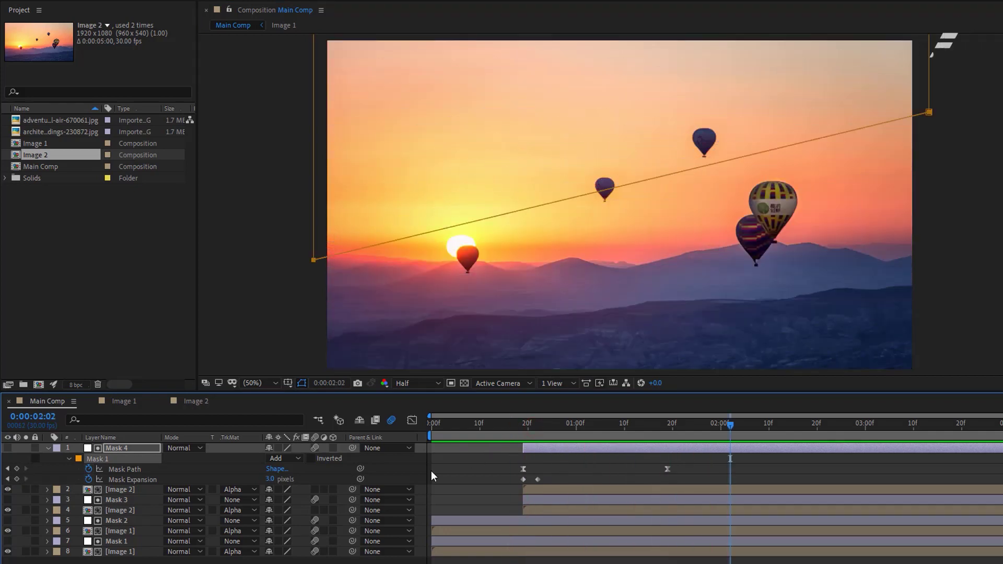
Copy the bottom Image 1's Position keyframes onto both [Image 2] layers.
click(47, 448)
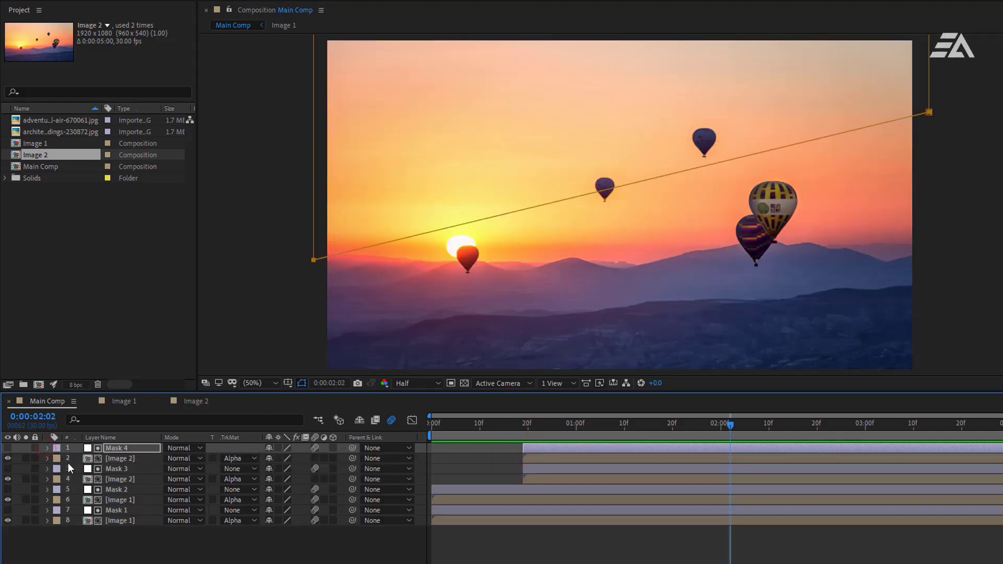
drag(538, 424, 525, 444)
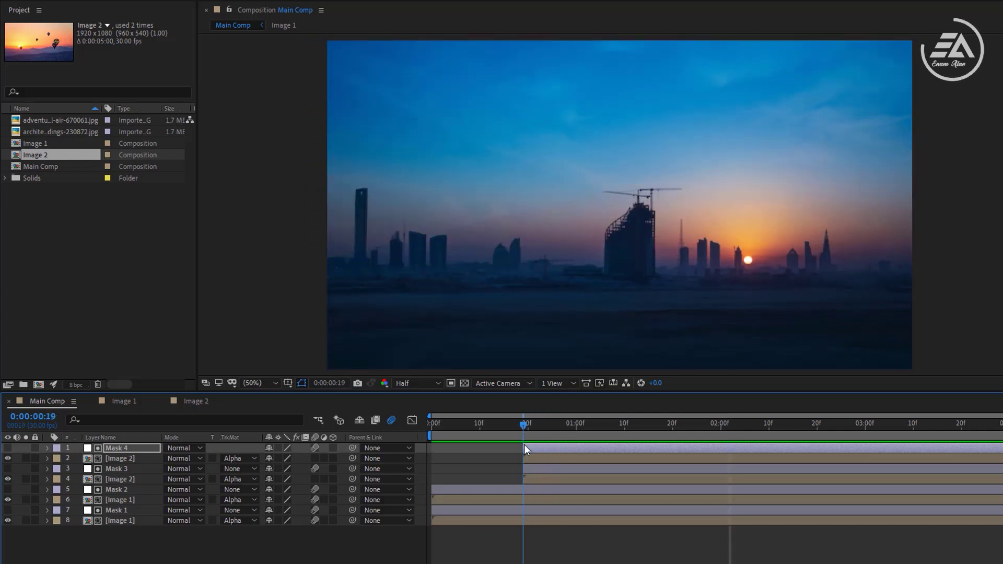
click(134, 521)
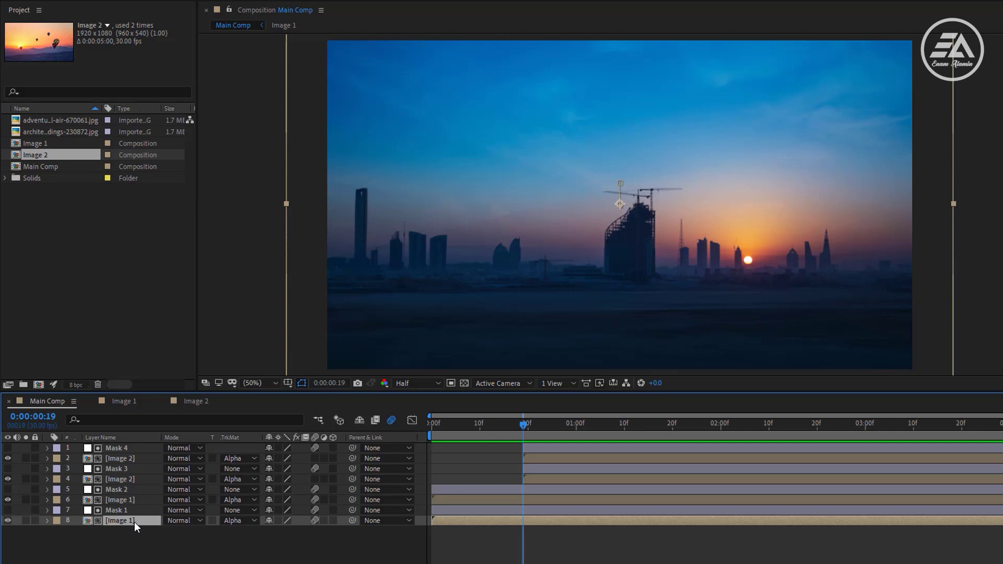
key(p)
click(133, 531)
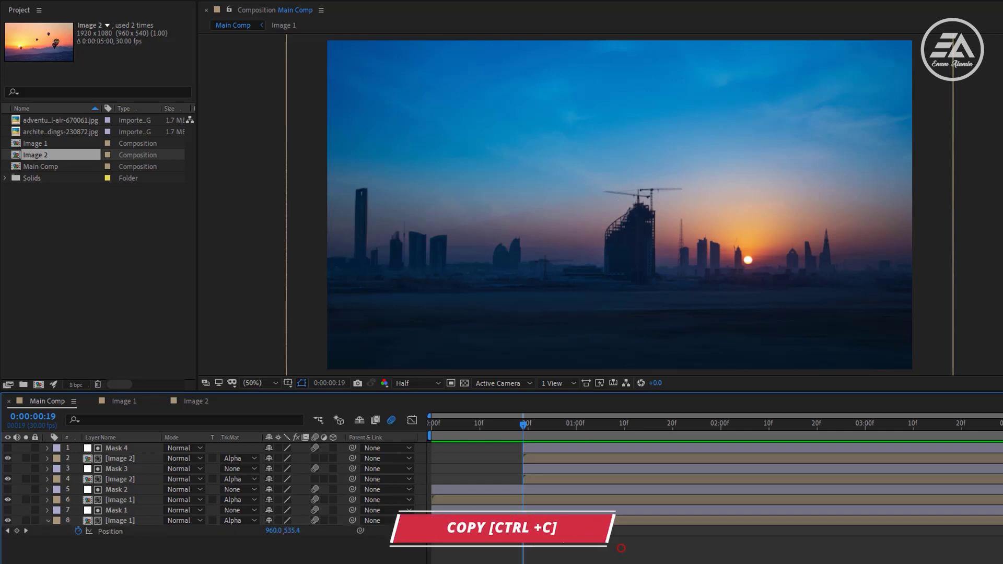
key(ctrl+c)
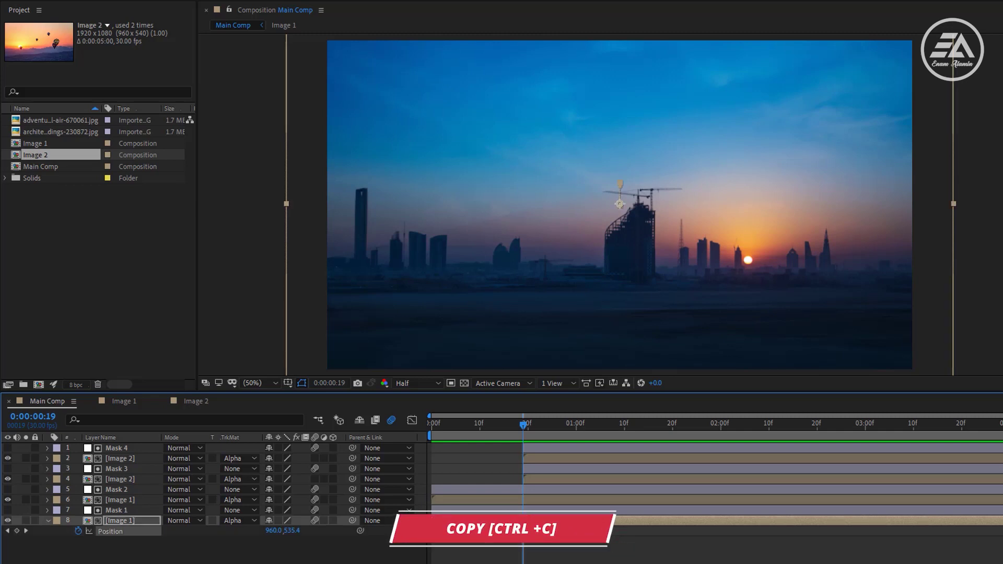
click(142, 479)
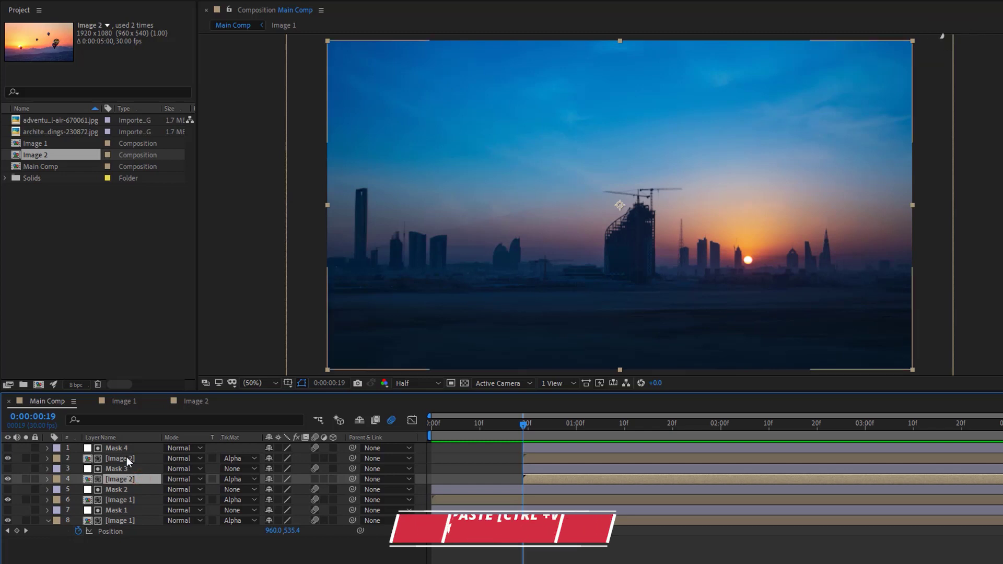
ctrl+click(127, 459)
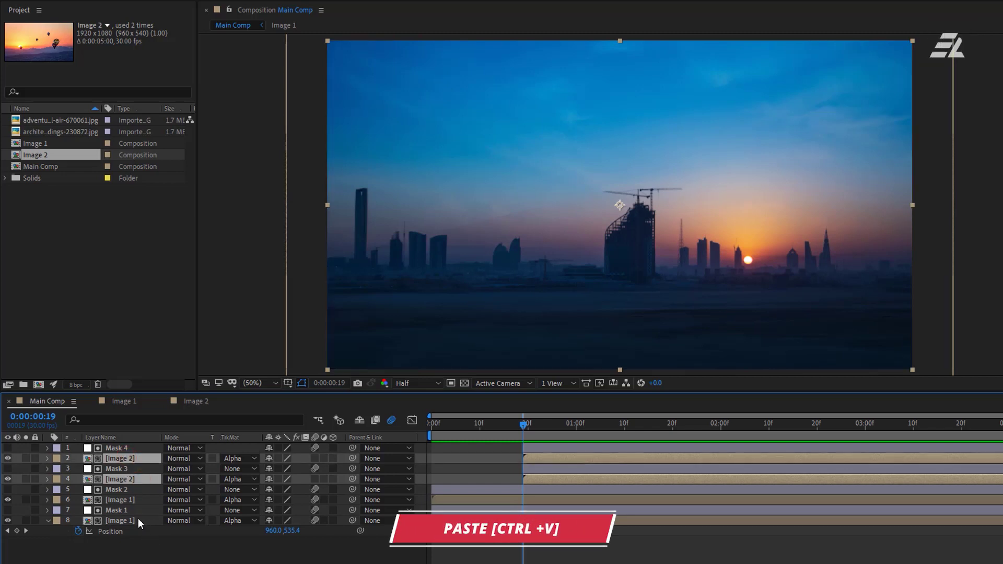
key(ctrl+v)
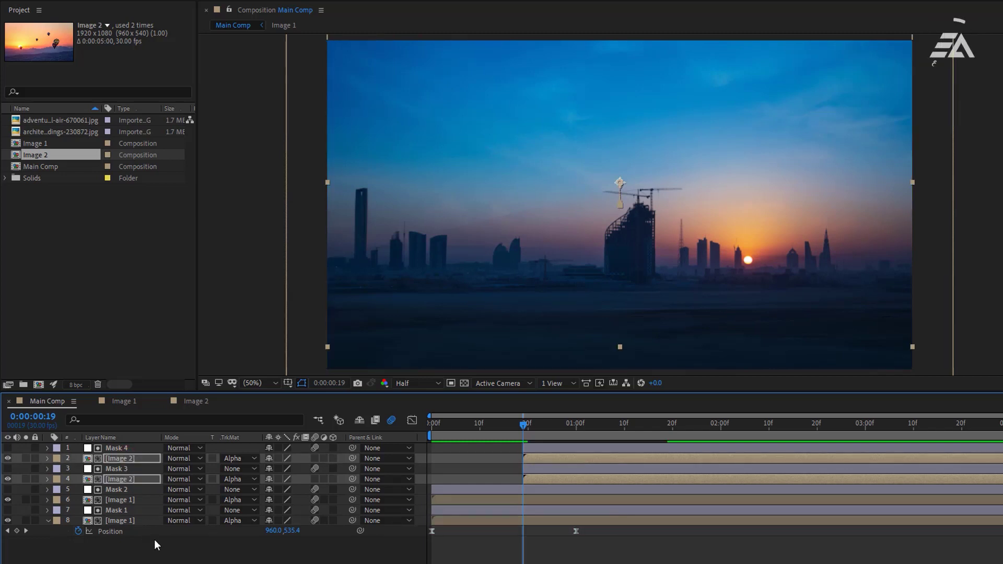
key(u)
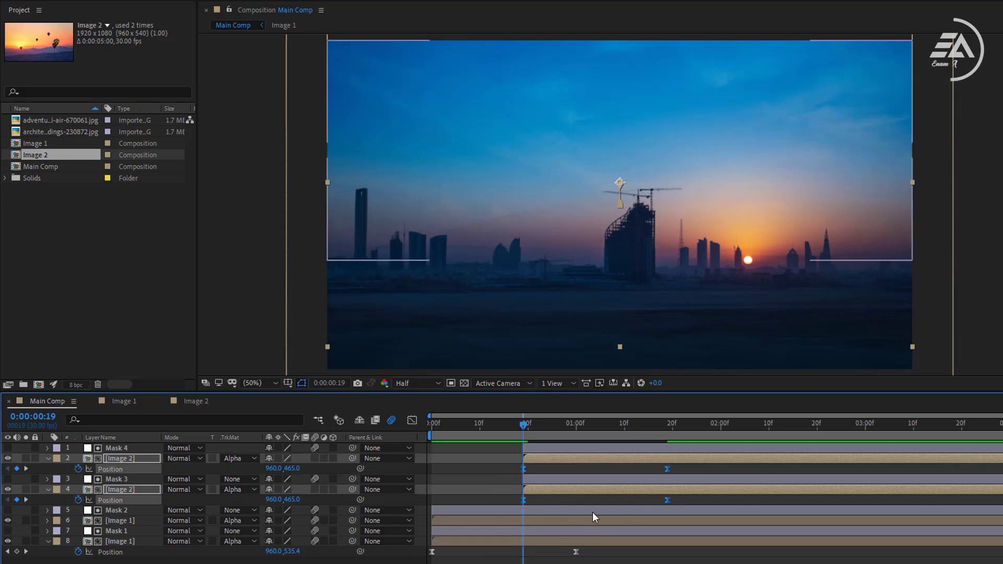
Scale both [Image 2] layers to 111% and preview the city-to-balloons wipe.
key(space)
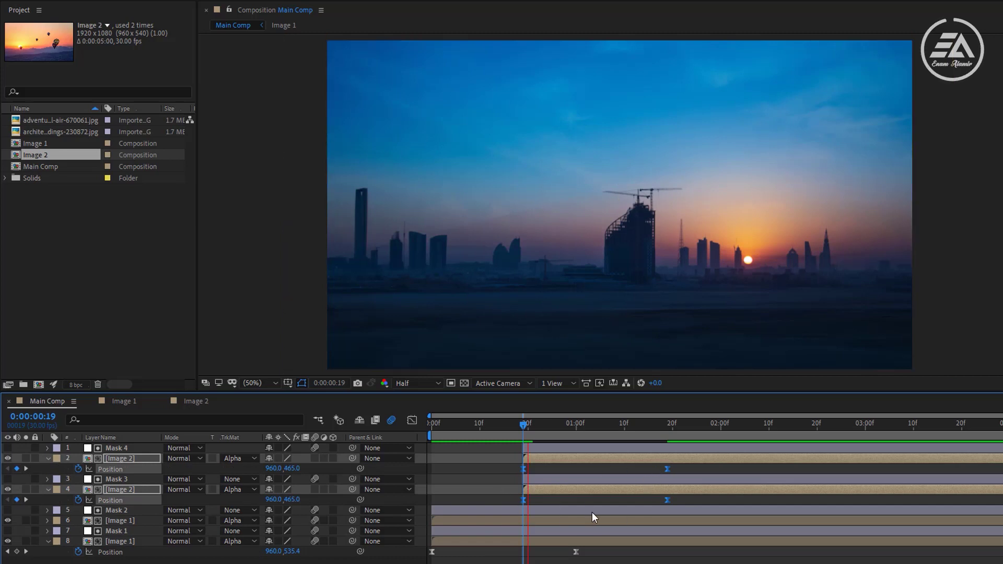
click(647, 423)
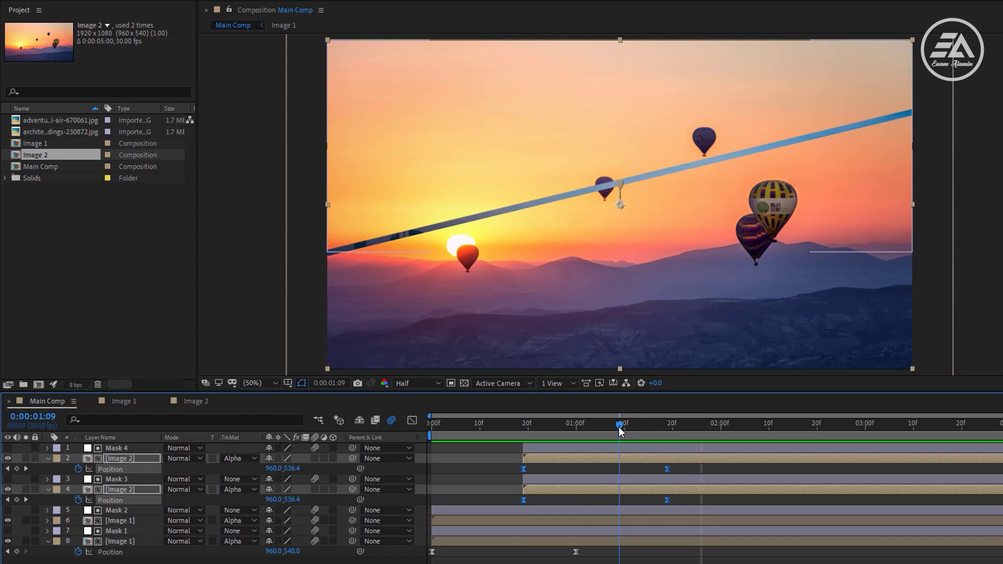
click(565, 429)
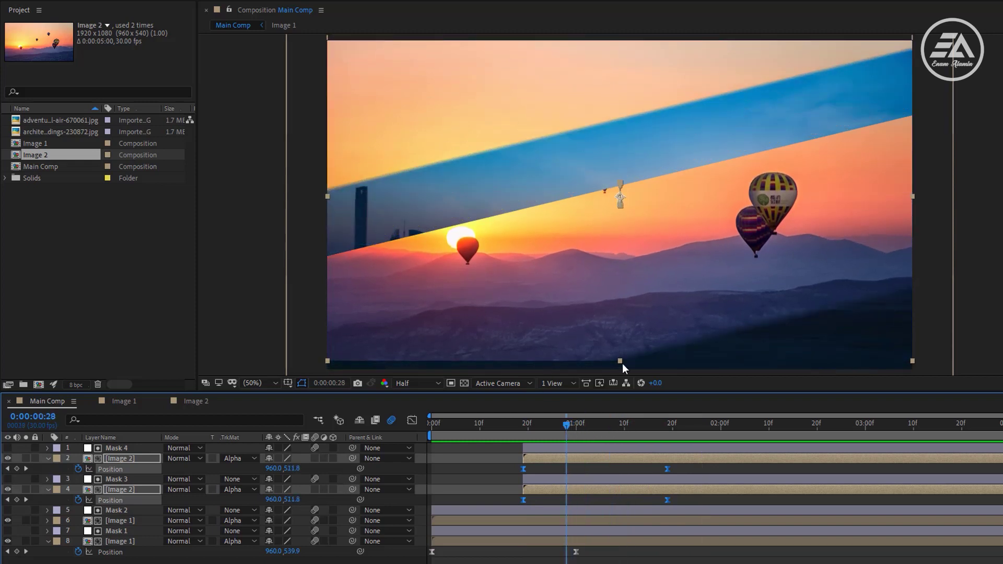
key(s)
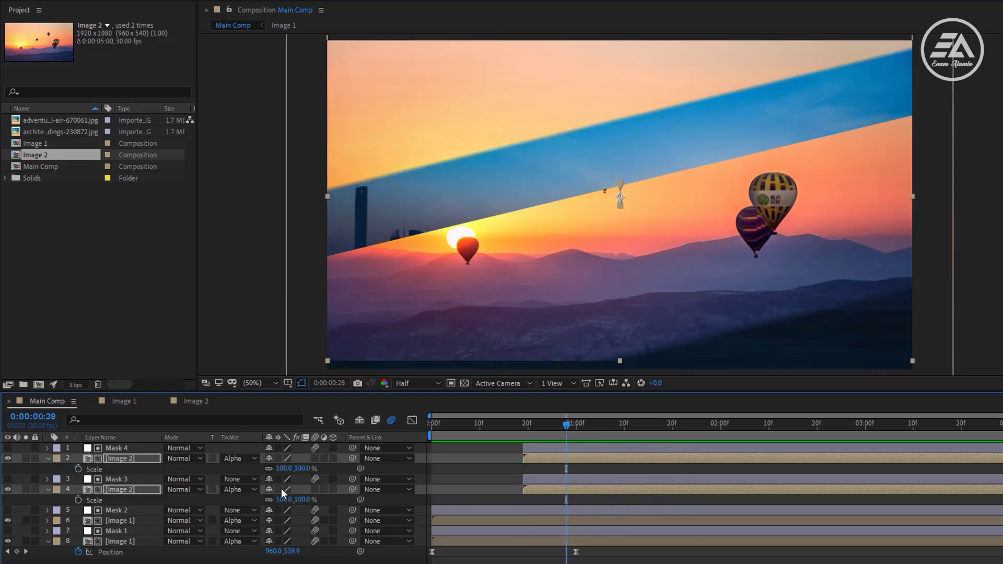
drag(280, 499, 287, 500)
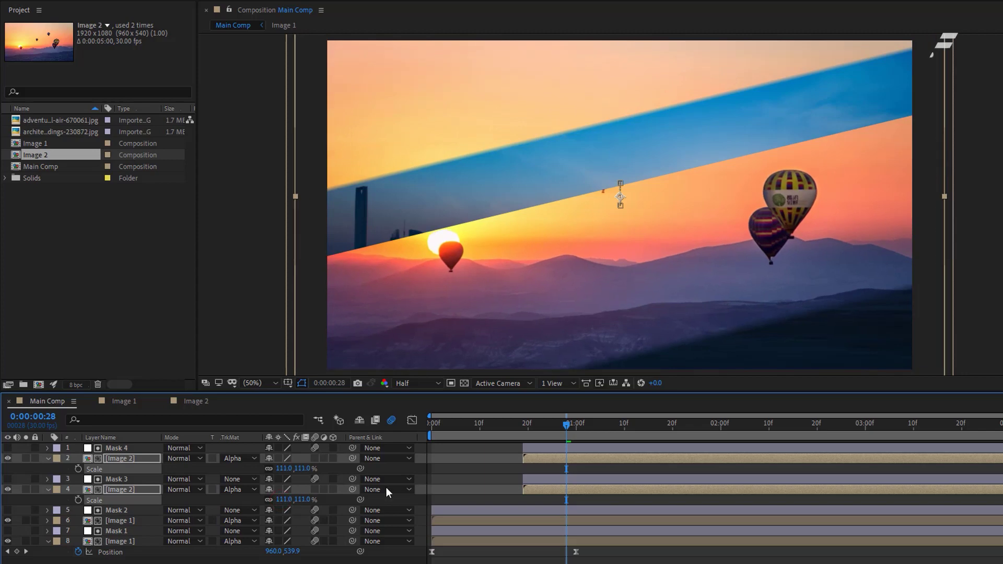
key(space)
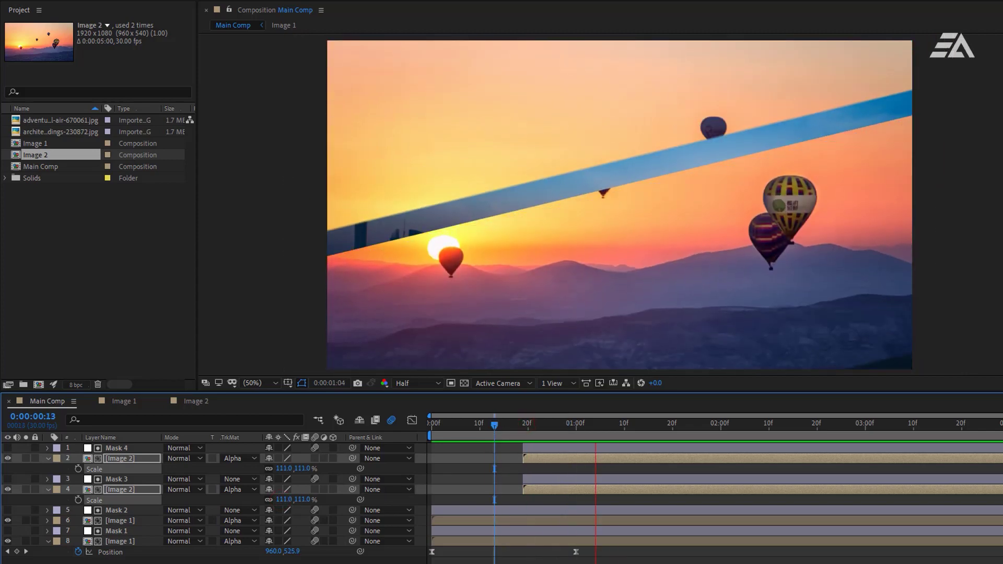
Replay the wipe preview, then open the Simple Intro.aep project from the desktop.
key(space)
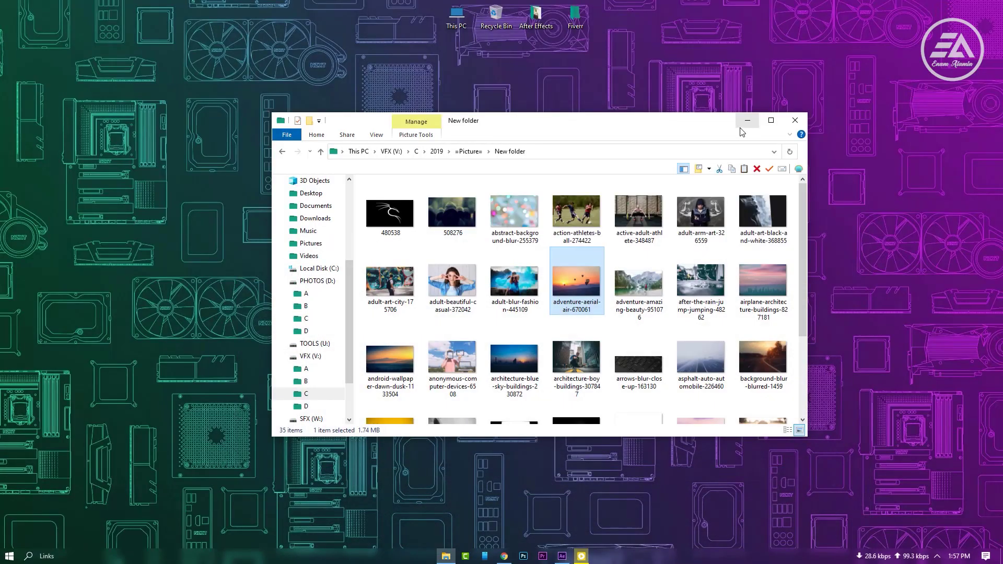
click(747, 122)
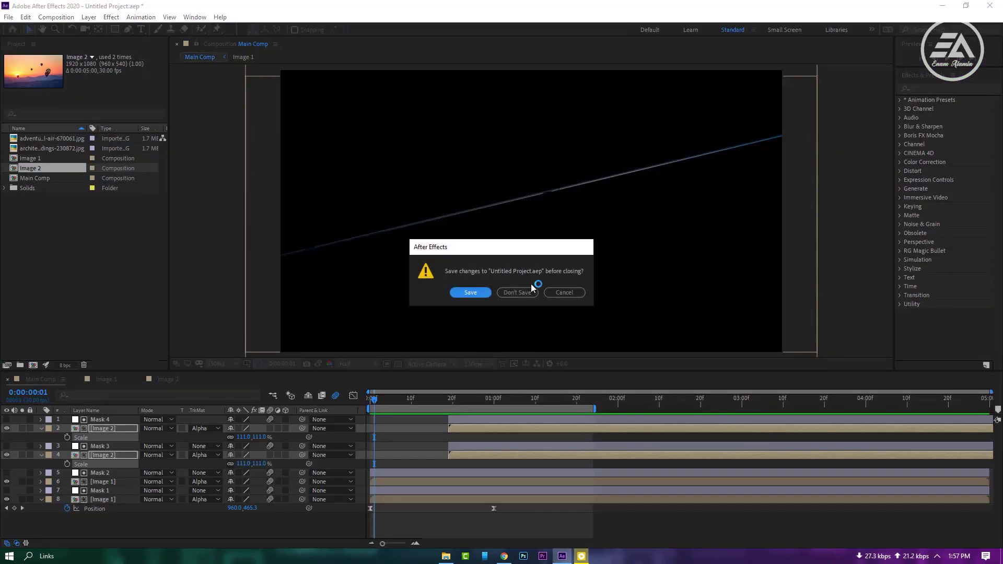
click(530, 287)
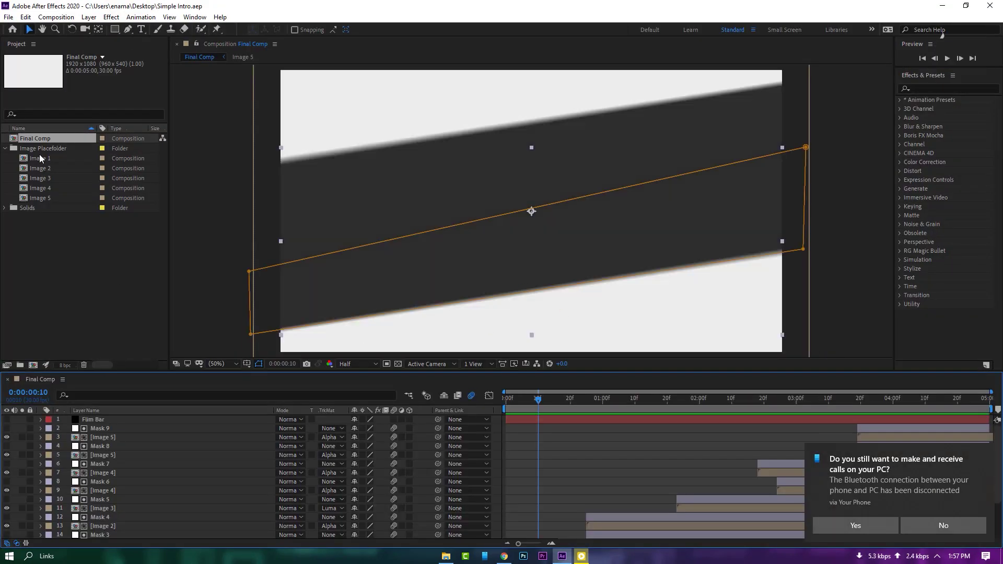
Fill the Image 1 comp with the city skyline photo at 111% scale.
double_click(42, 159)
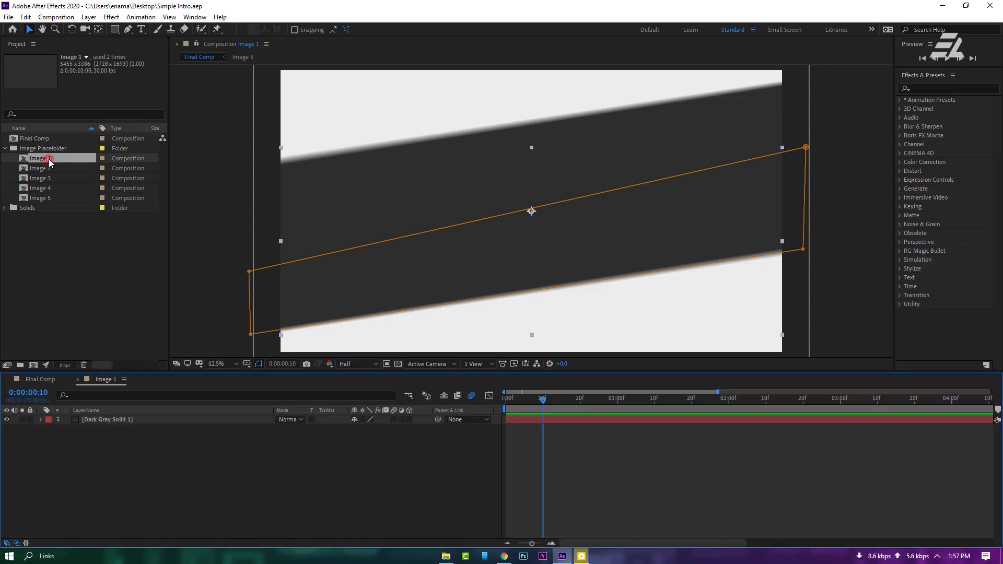
key(alt+Tab)
drag(515, 361, 233, 467)
key(s)
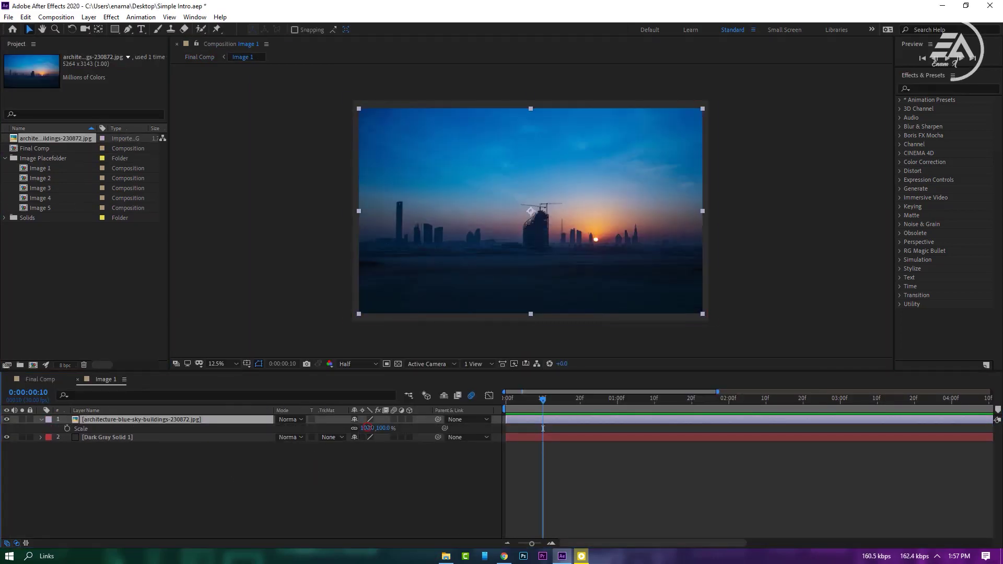
drag(367, 428, 372, 427)
Fill the Image 2 comp with the adult-blur-fashion-445109 photo at 29% scale.
double_click(40, 178)
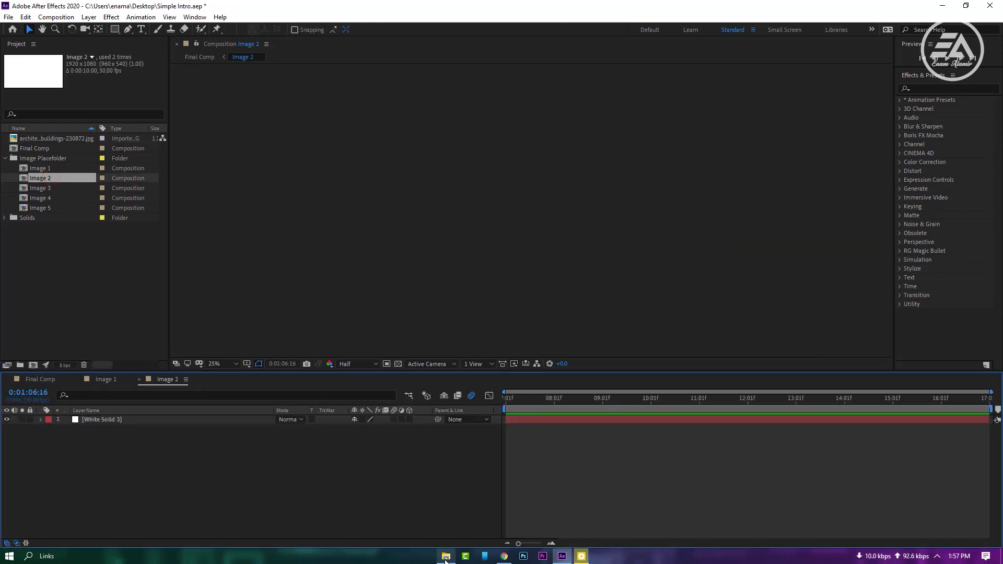
key(alt+Tab)
click(515, 282)
drag(315, 480, 313, 477)
key(s)
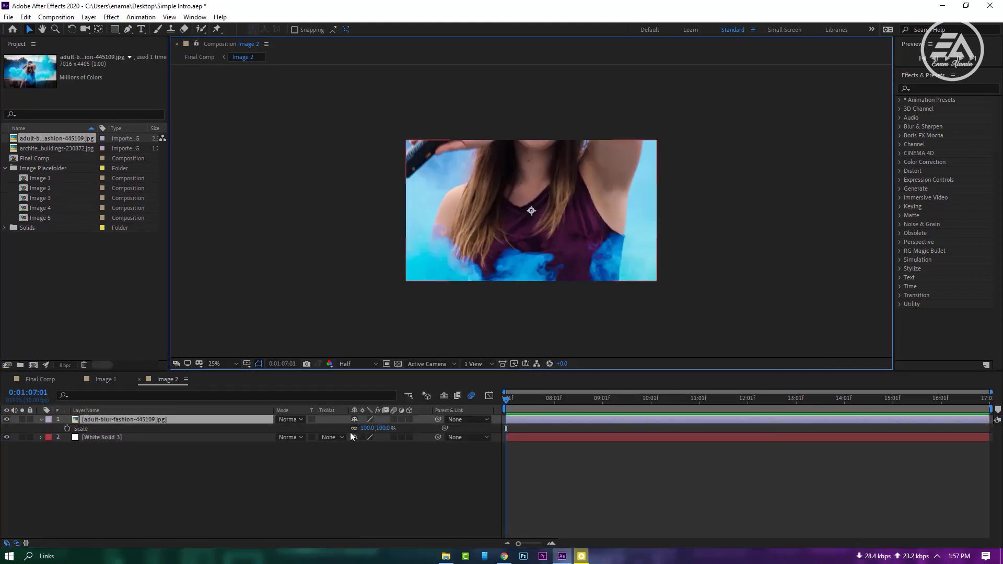
drag(366, 427, 325, 427)
Fill the Image 3 comp with the adult-art-city-175706 photo, scaled down to fit.
double_click(64, 200)
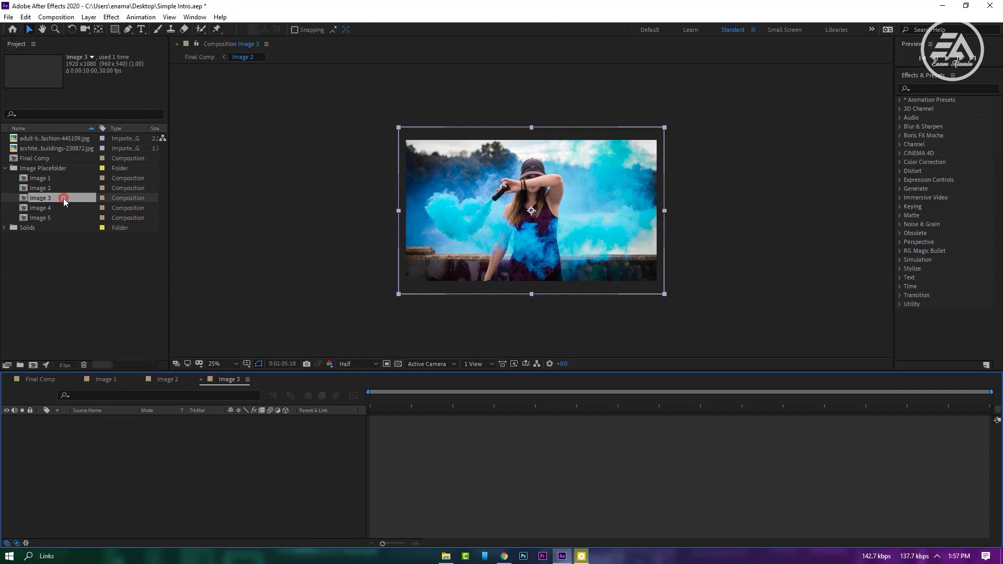
click(445, 555)
click(390, 282)
drag(358, 470, 357, 470)
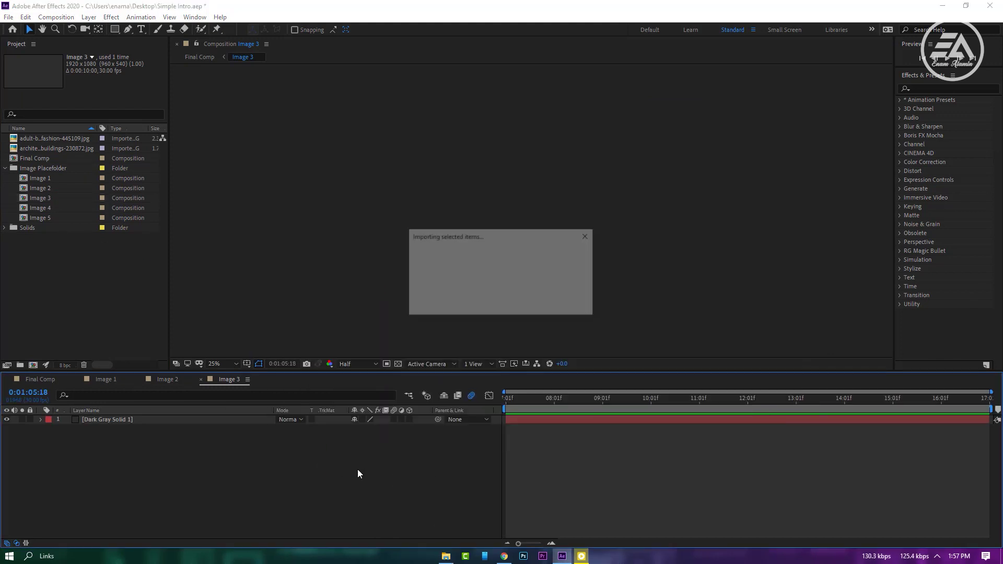
key(s)
drag(365, 427, 328, 423)
Fill the Image 4 comp with the architecture-boy-buildings photo, scaled to fit the frame.
double_click(52, 218)
click(445, 555)
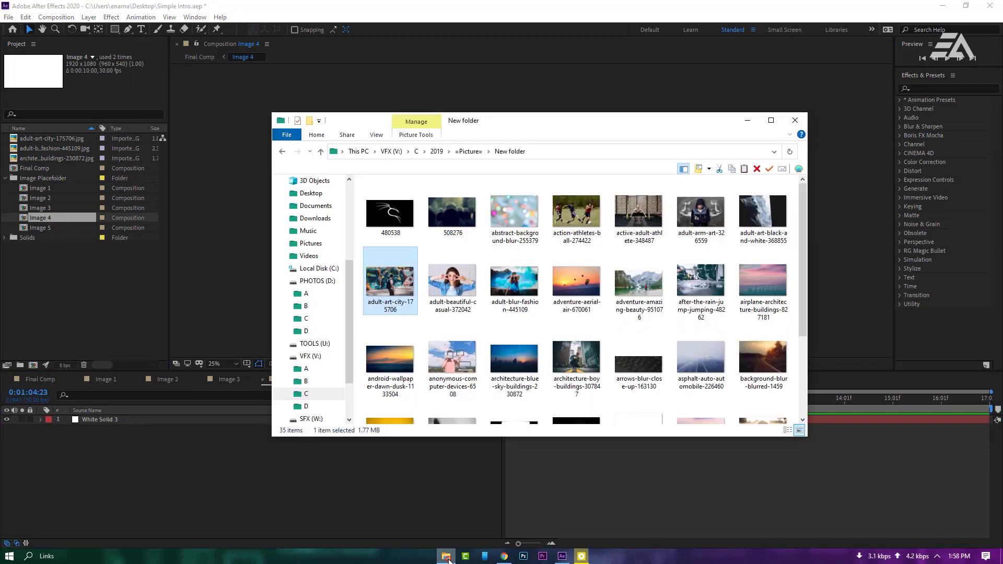
drag(577, 369, 335, 490)
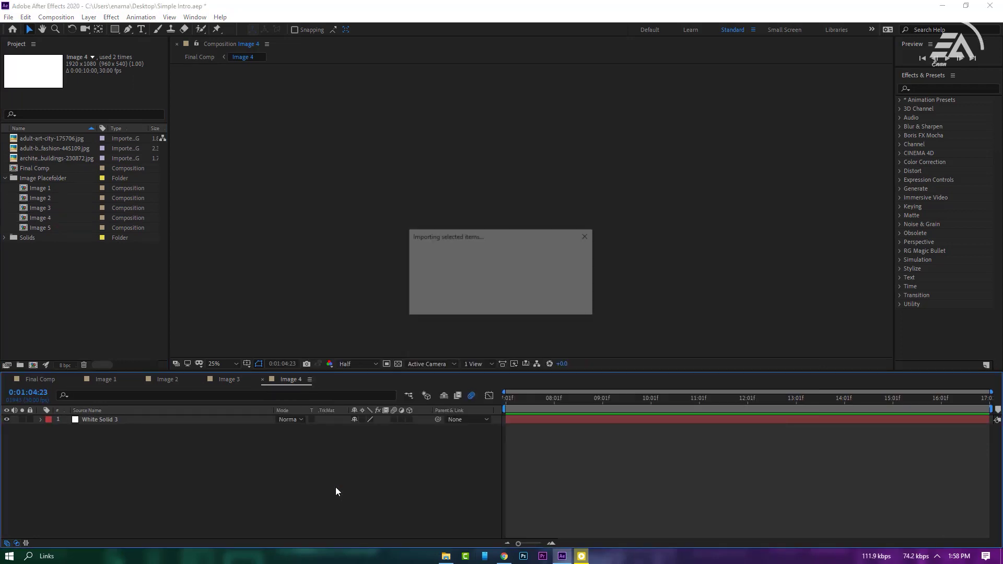
key(s)
drag(367, 428, 326, 428)
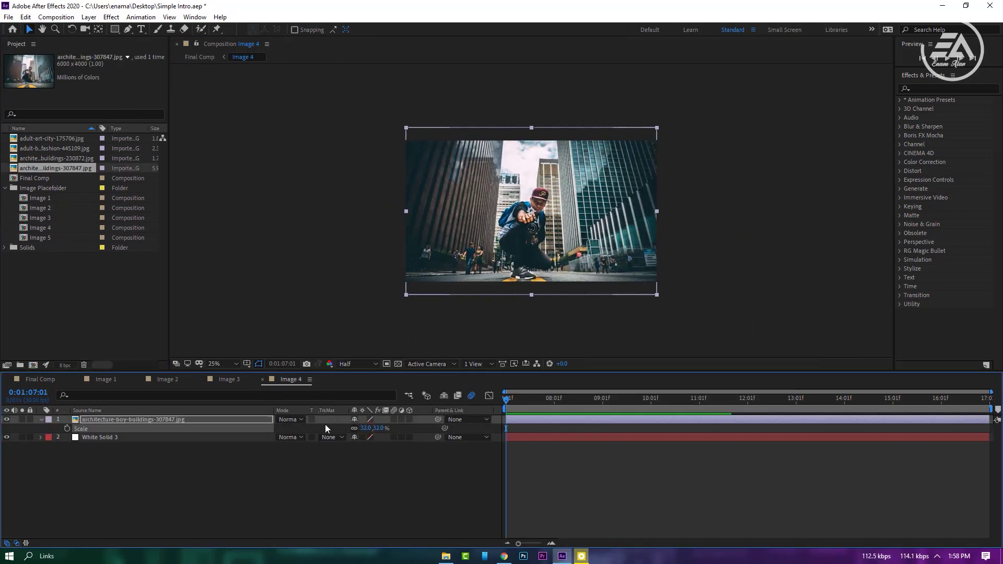
Fill the Image 5 comp with the adult-beautiful-casual photo at 47% scale.
double_click(67, 240)
click(446, 556)
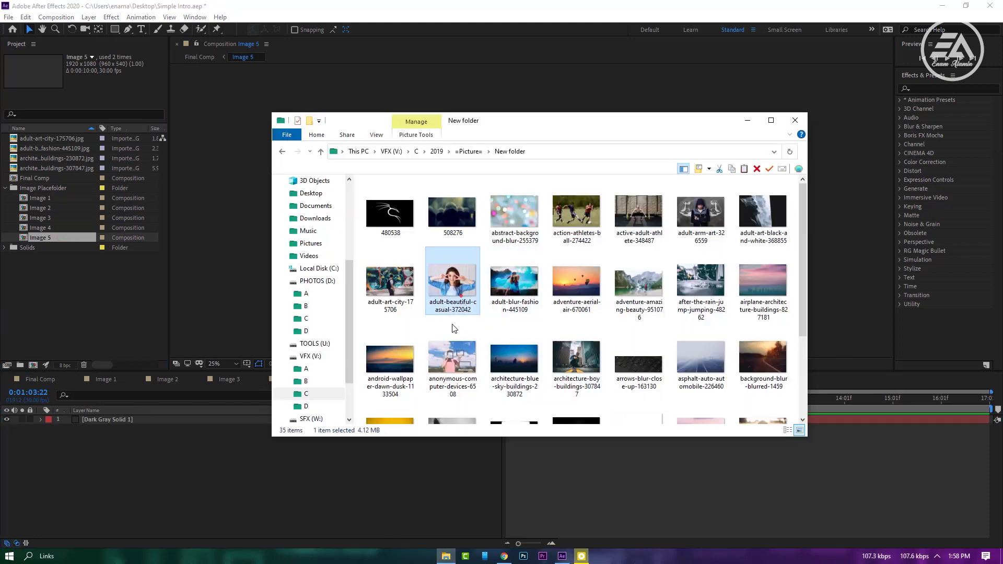
drag(453, 284, 374, 498)
key(s)
drag(369, 428, 338, 425)
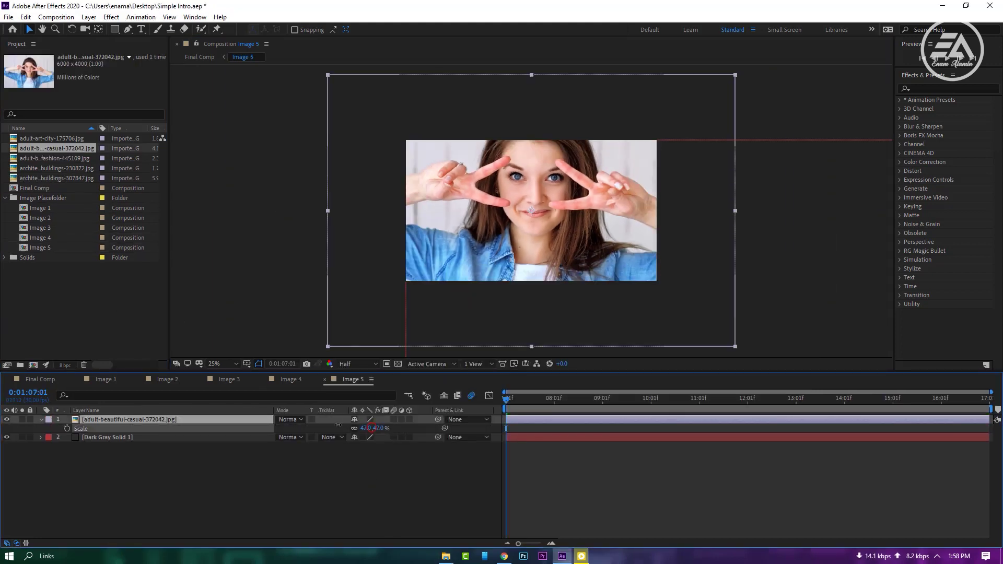
Return to Final Comp and play it from frame 0 to check the new photos.
click(46, 379)
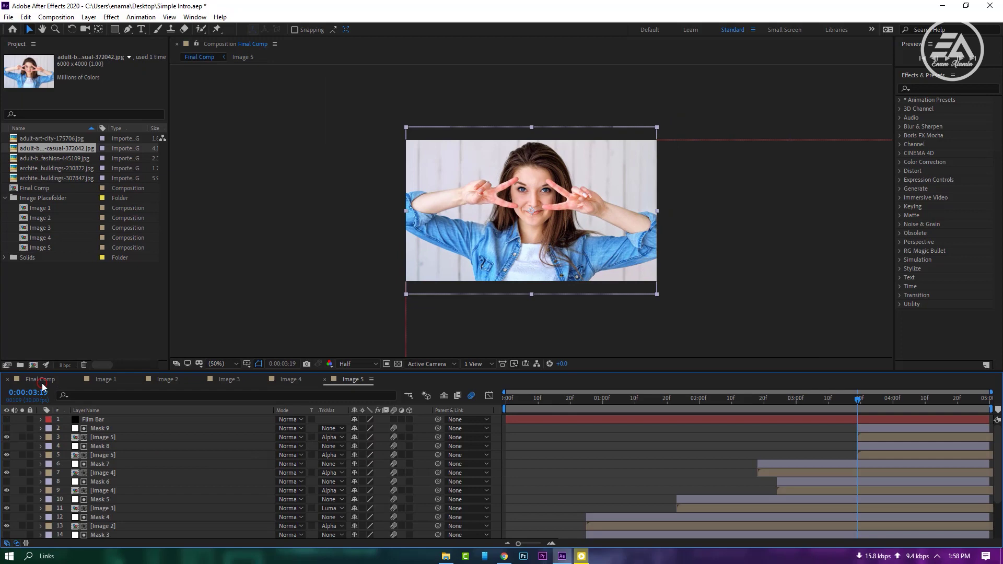
drag(522, 401, 506, 401)
key(space)
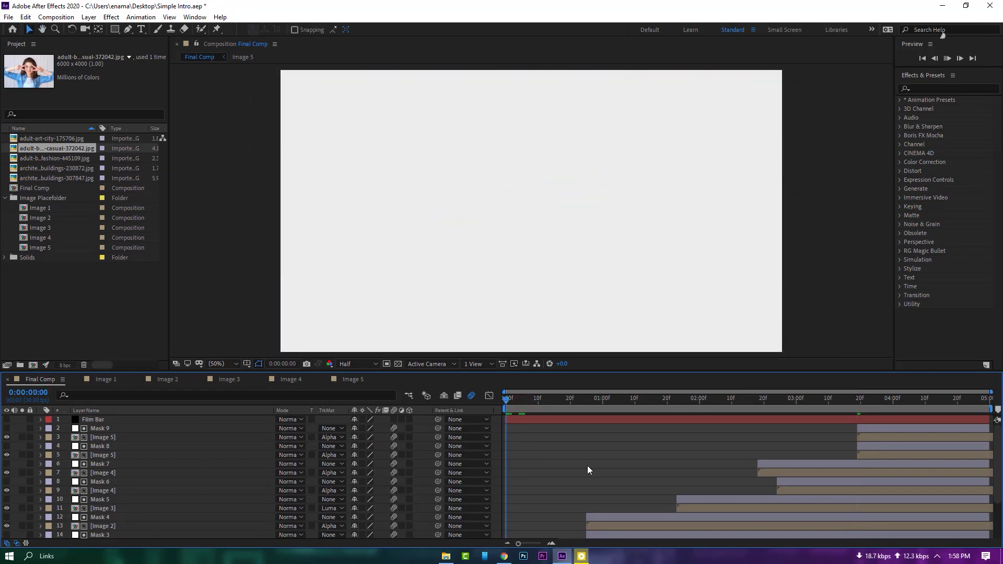